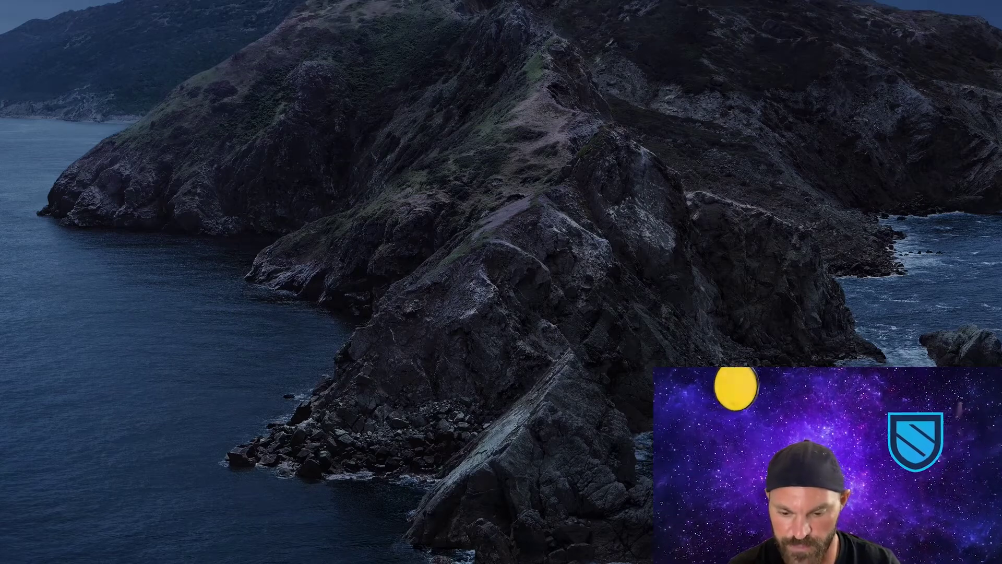
Step: Open a new Finder window, go to the home folder and show its hidden items
key("super+n")
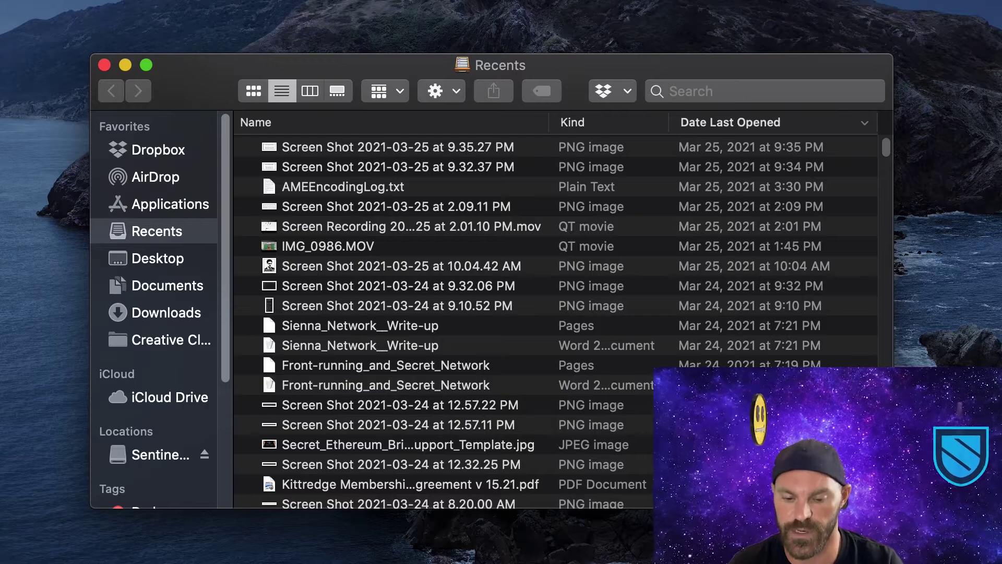
mouse_move(418, 53)
left_mouse_down()
mouse_move(389, 80)
mouse_move(408, 66)
left_mouse_up()
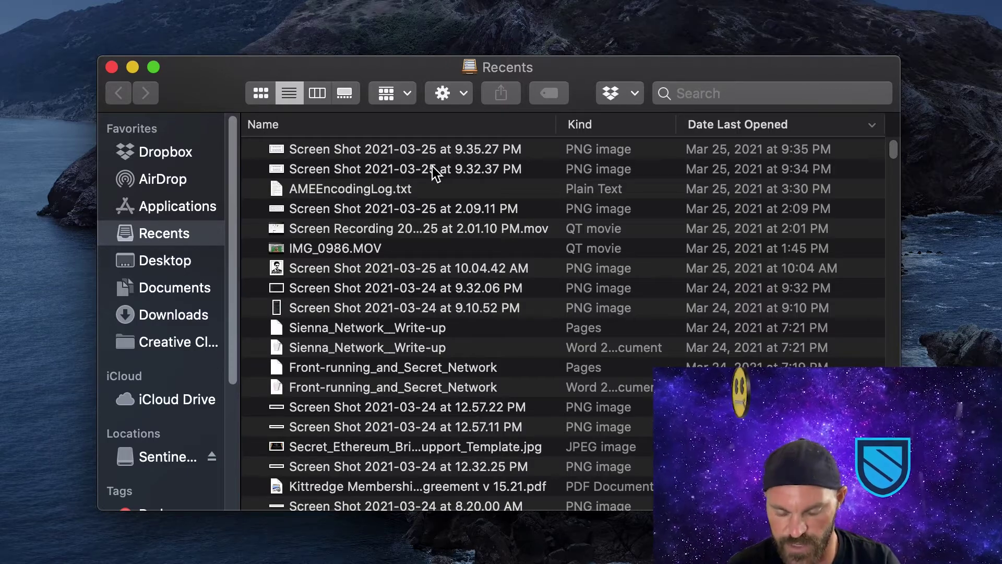
key("super+shift+h")
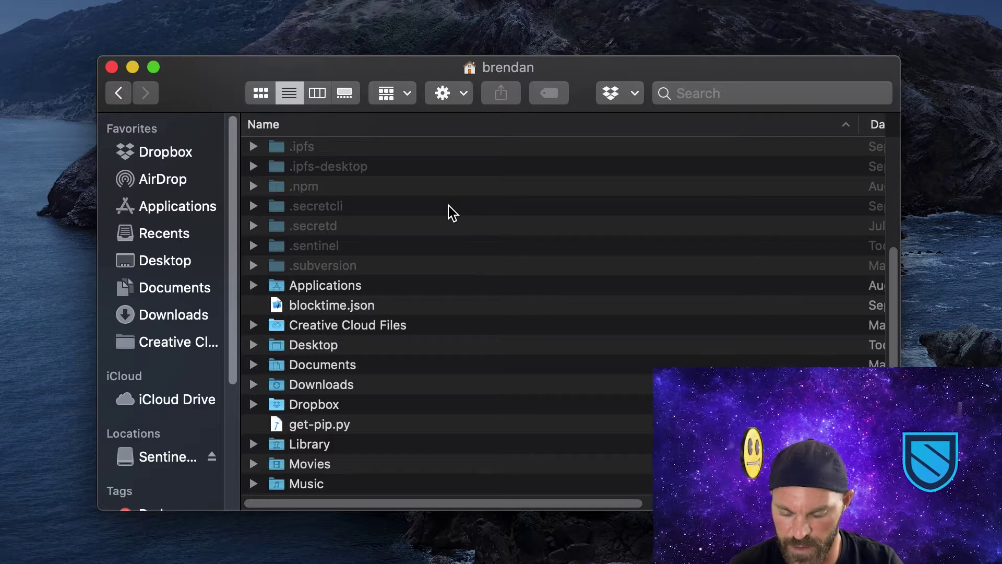
key("super+shift+period")
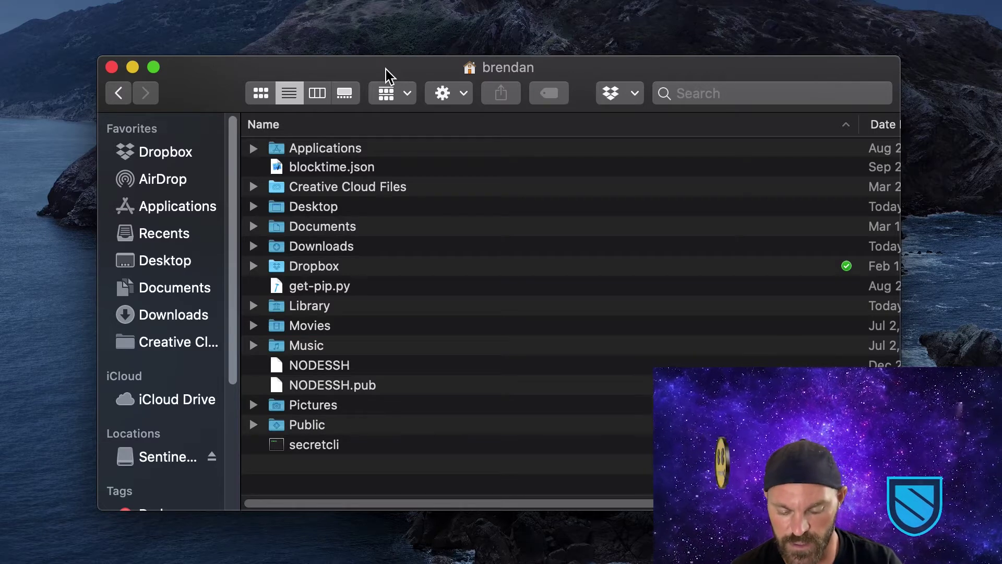
key("super+shift+period")
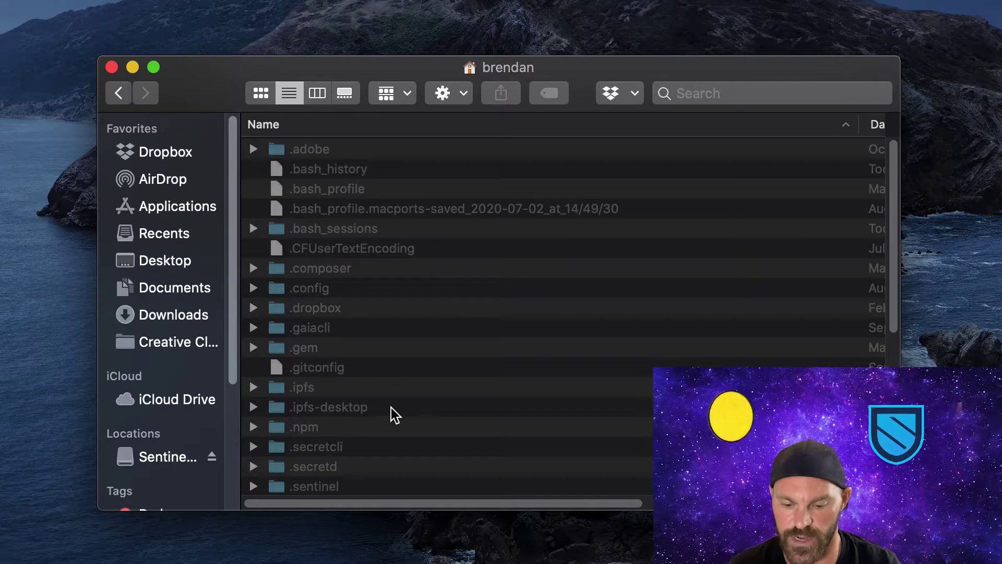
Step: Move the hidden .sentinel folder from the home folder to the Trash and permanently empty the Trash
scroll(389, 392, "down", 5)
scroll(387, 369, "down", 1)
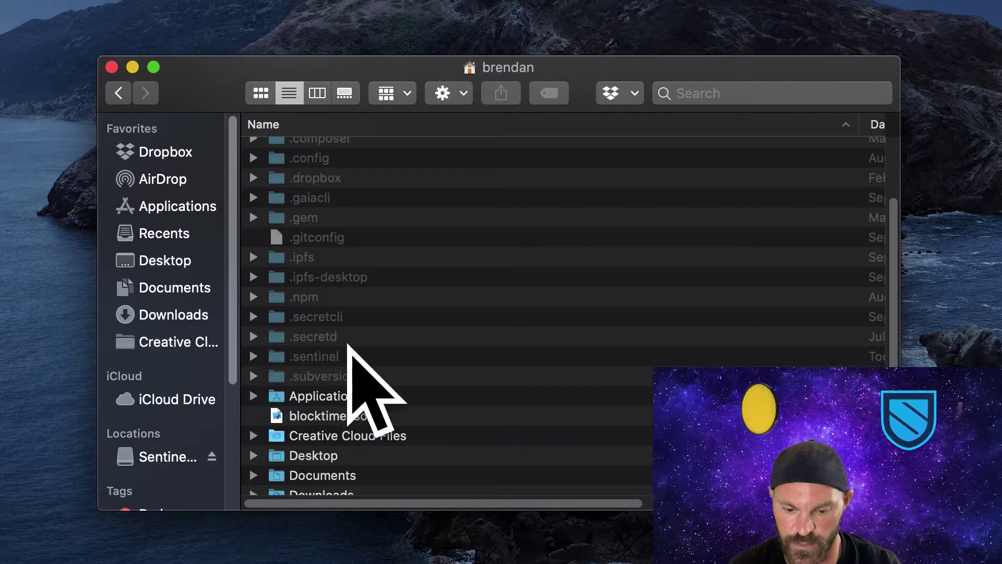
left_click_drag(325, 360, 465, 389)
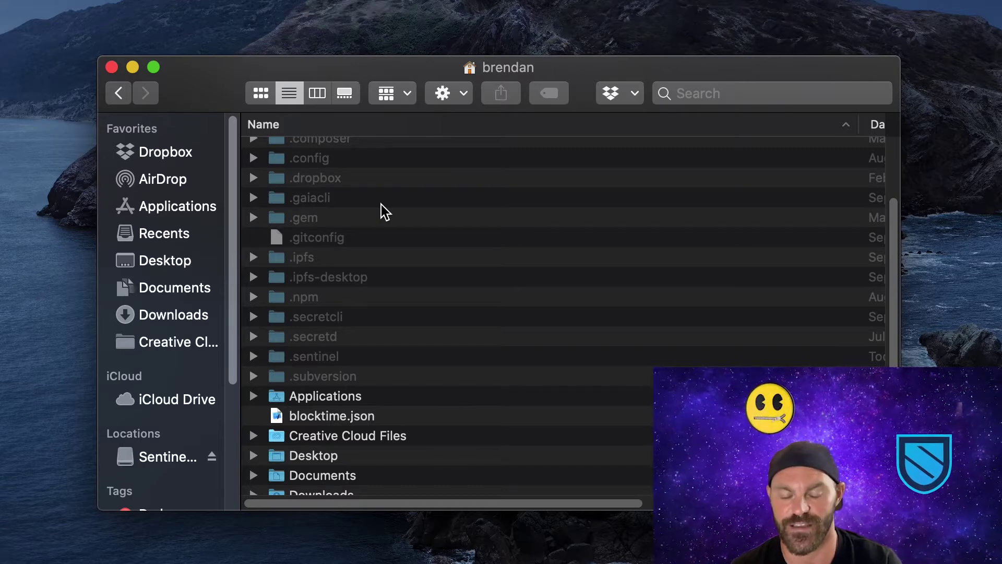
left_click_drag(340, 358, 757, 418)
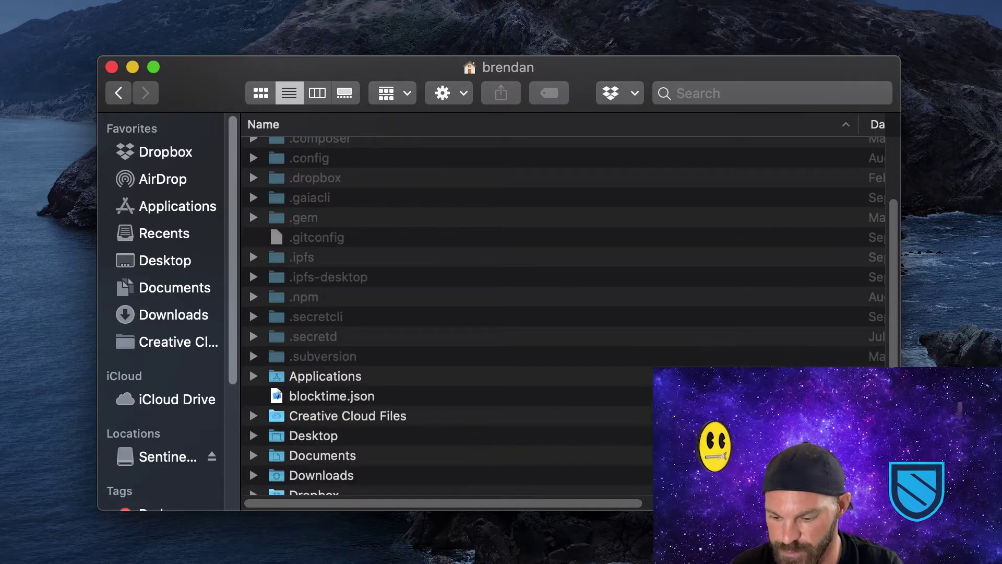
key("super+shift+BackSpace")
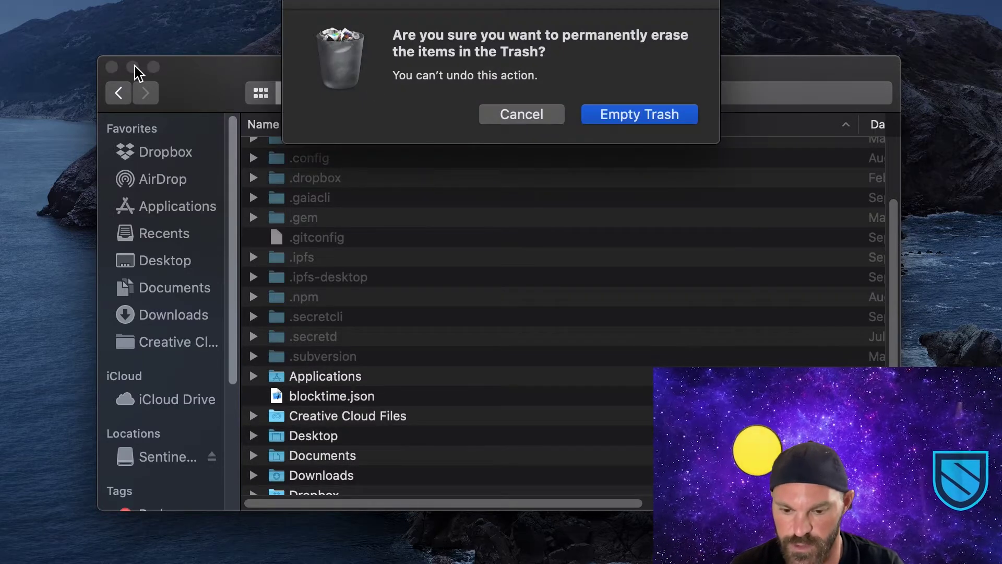
left_click(644, 116)
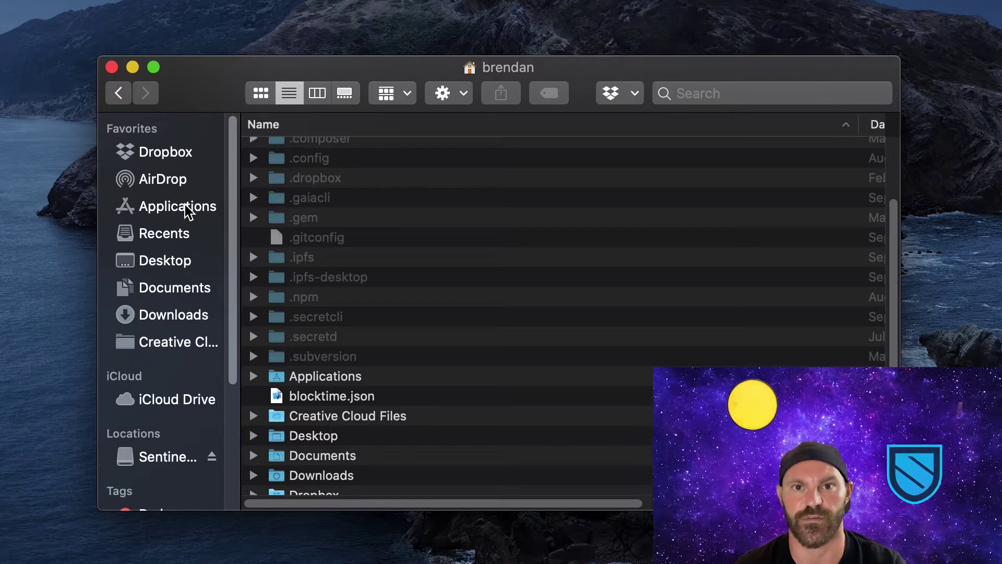
Step: Move both Sentinel entries, the alias and the application, from the Applications folder to the Trash
left_click(195, 214)
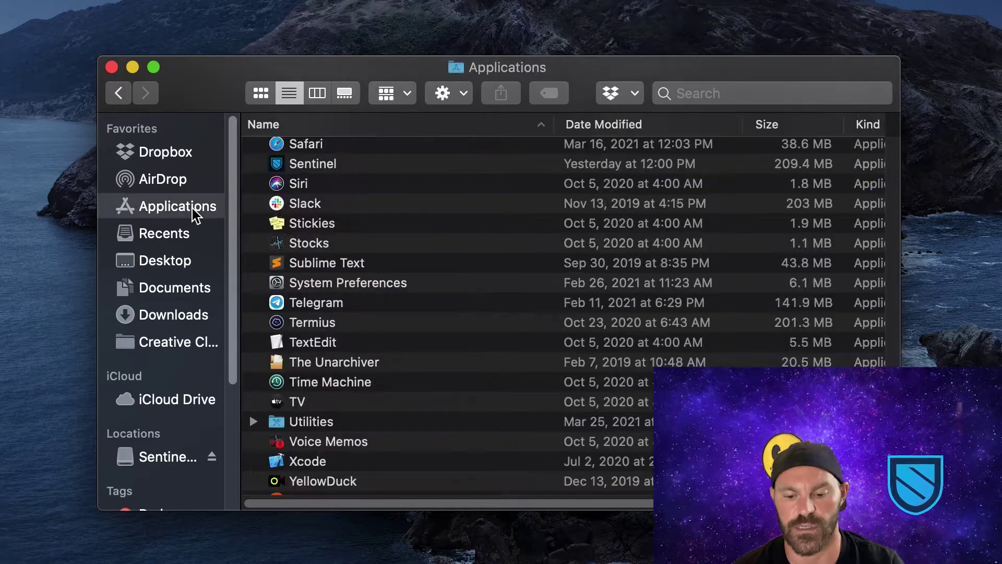
left_click_drag(304, 166, 172, 206)
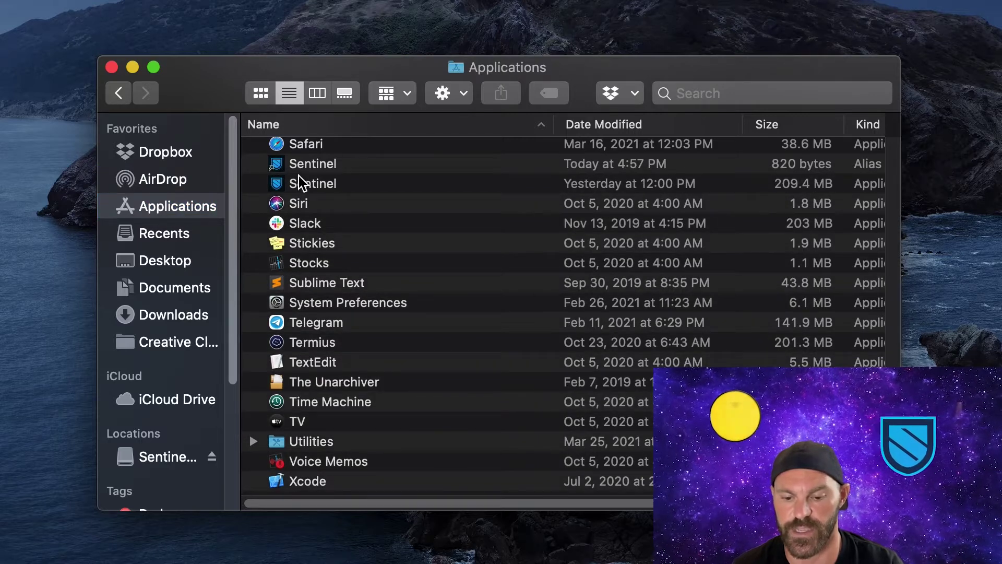
left_click(313, 165)
left_click(320, 180, "shift")
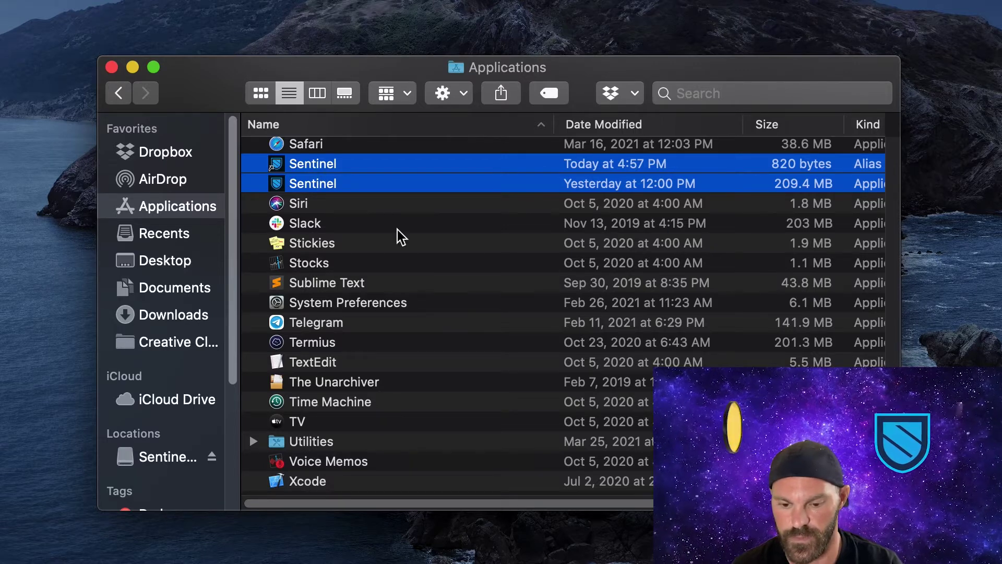
key("super+BackSpace")
scroll(477, 289, "up", 10)
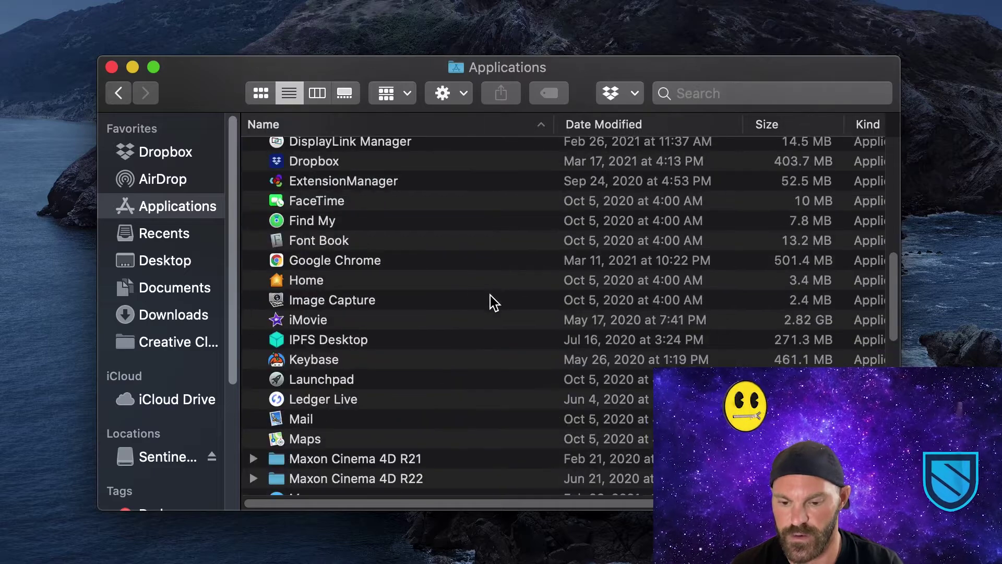
scroll(490, 296, "up", 5)
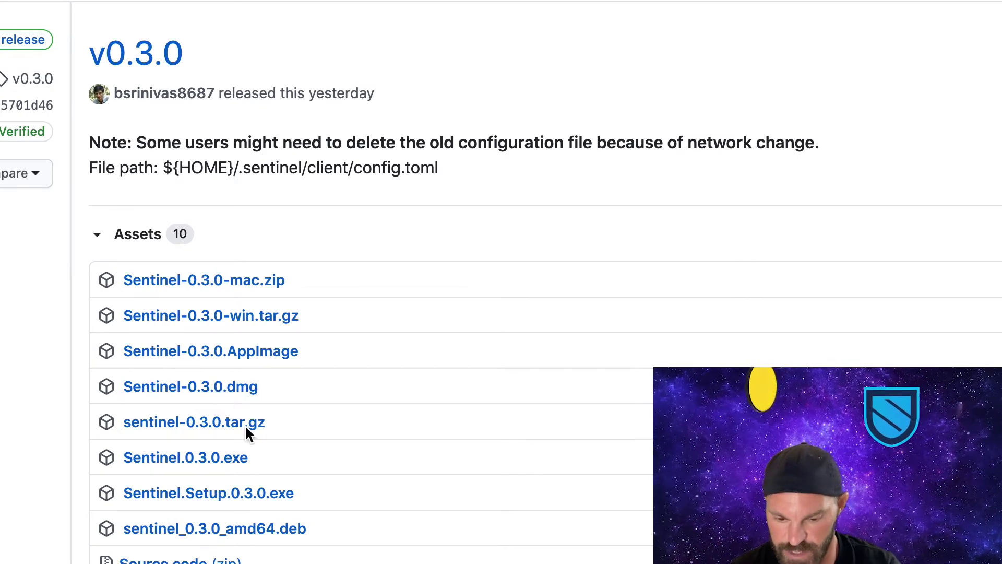
Step: Download Sentinel-0.3.0.dmg from the assets of the v0.3.0 release on GitHub
left_click(226, 389)
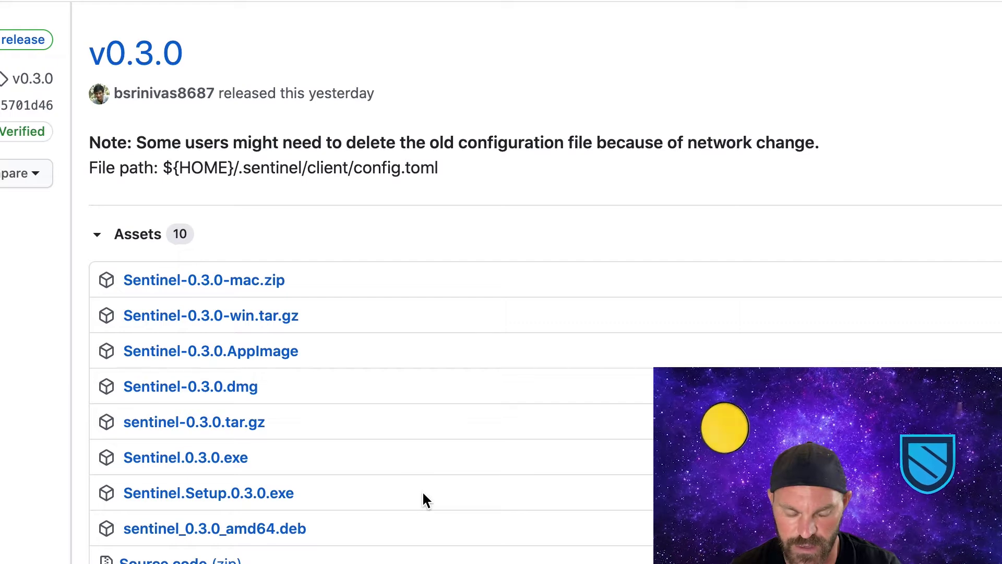
scroll(257, 105, "down", 2)
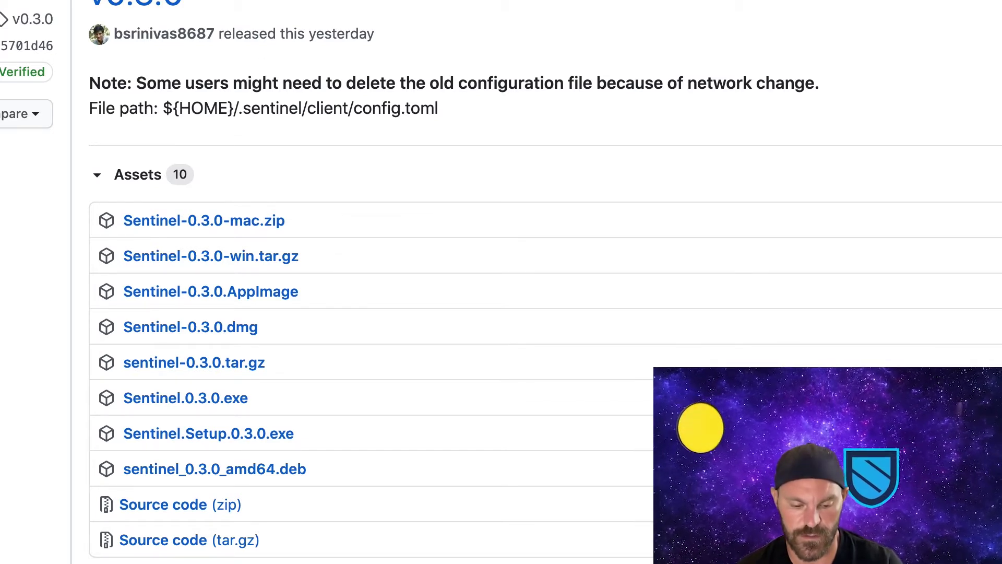
scroll(42, 201, "up", 2)
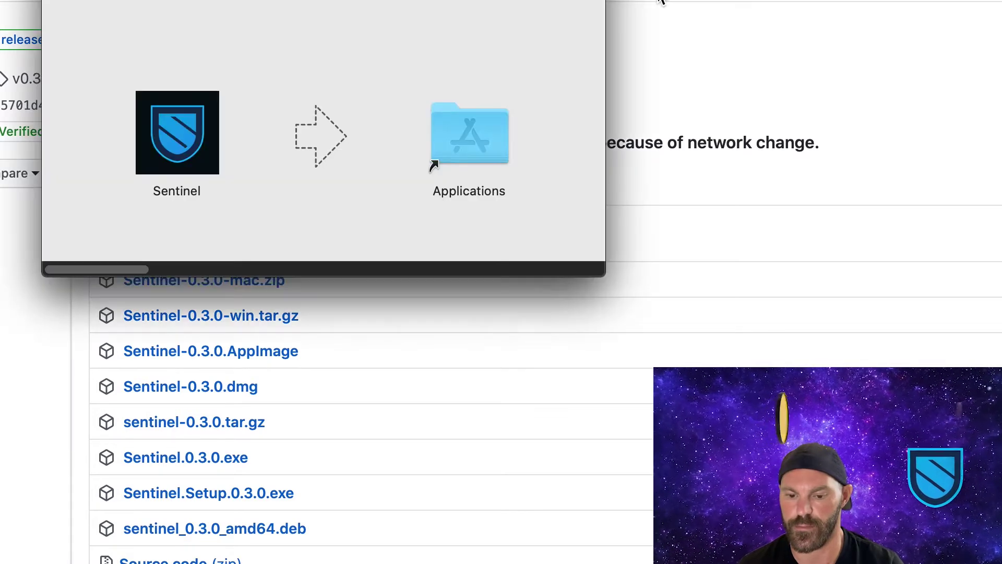
Step: Install Sentinel by copying it from the disk image into Applications, and close the installer window
left_click_drag(198, 133, 497, 105)
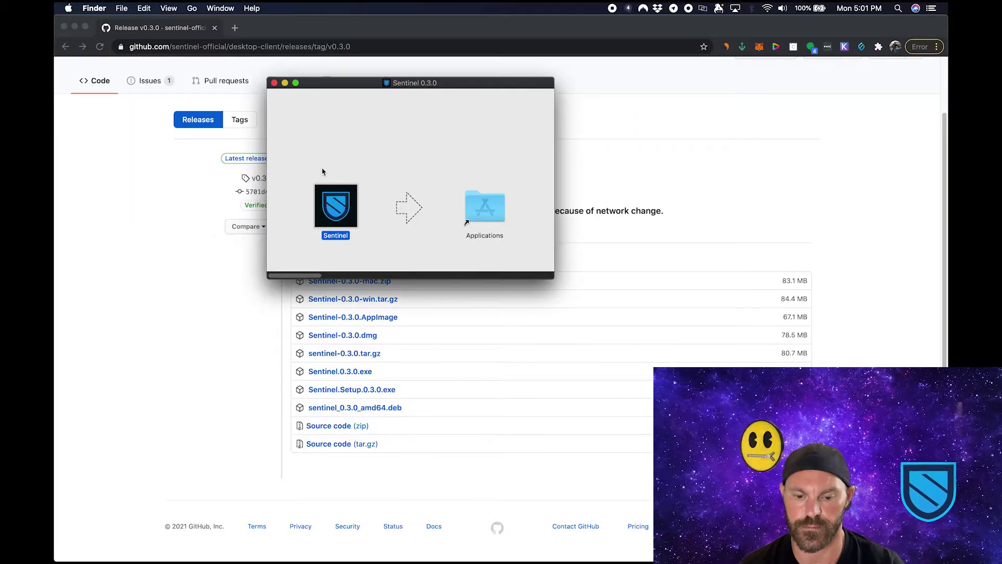
left_click(274, 83)
Step: Open the Applications folder, minimize the browser, and check the home folder's hidden items for a .sentinel folder
key("super+shift+a")
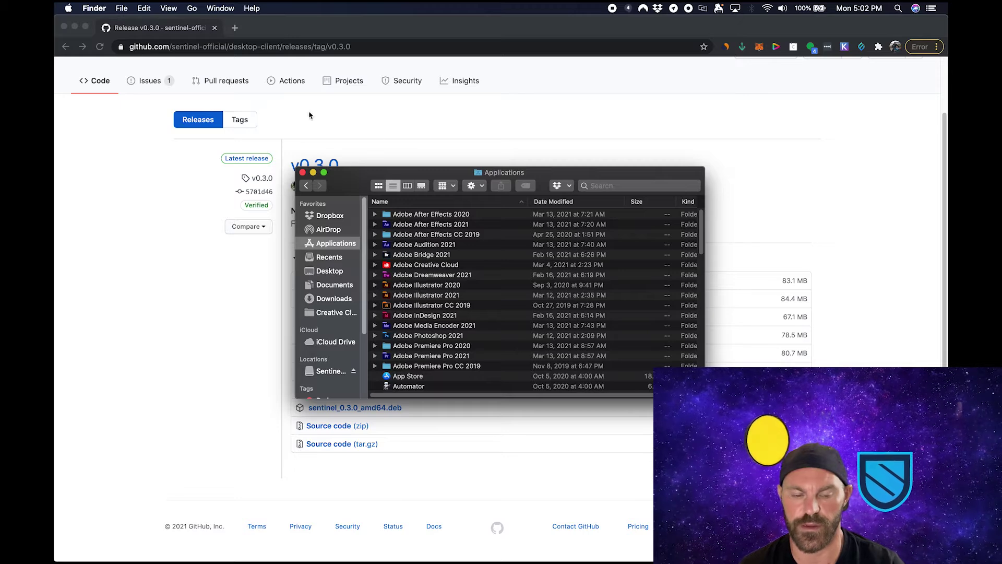
left_click(75, 26)
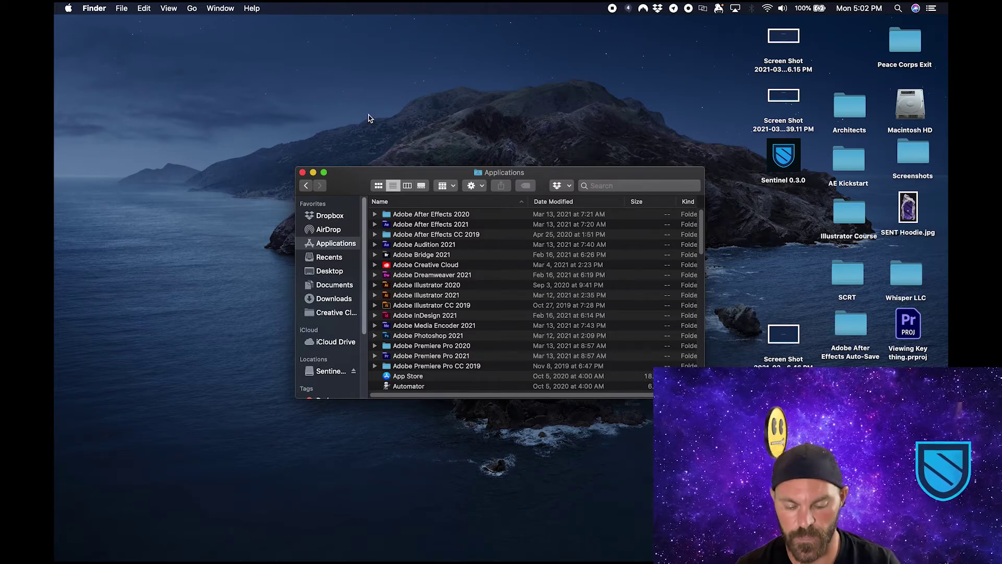
key("super+shift+h")
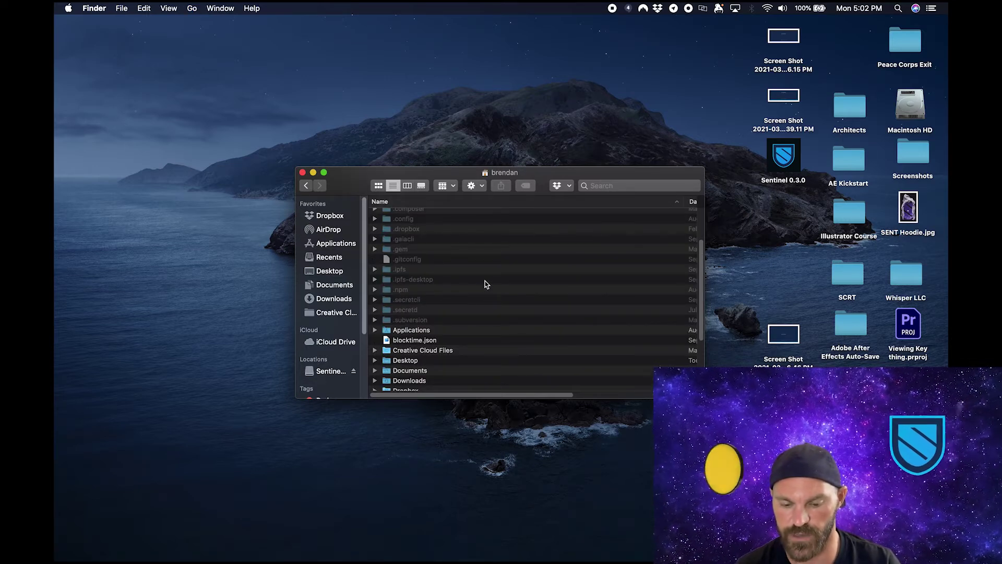
scroll(467, 286, "down", 5)
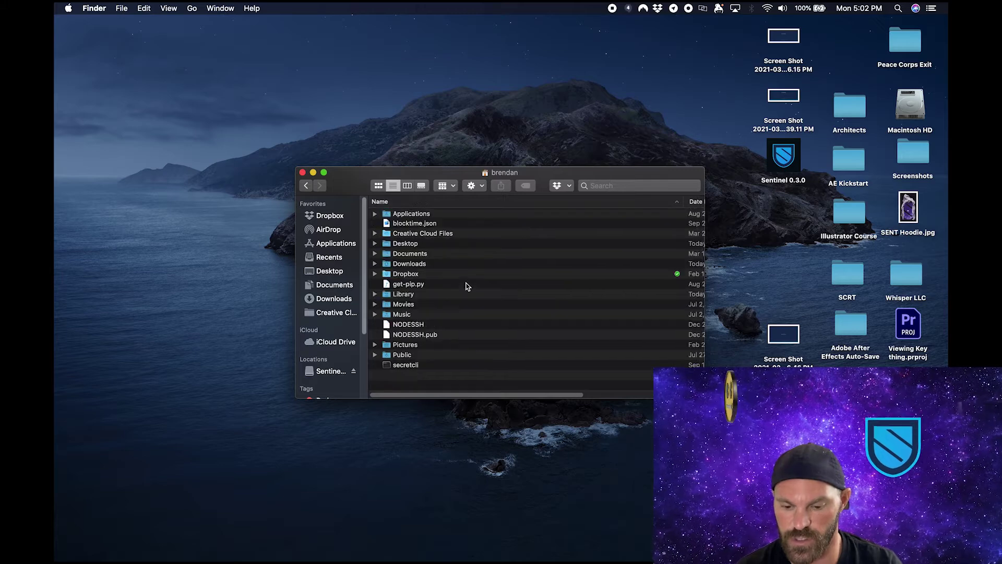
key("super+shift+period")
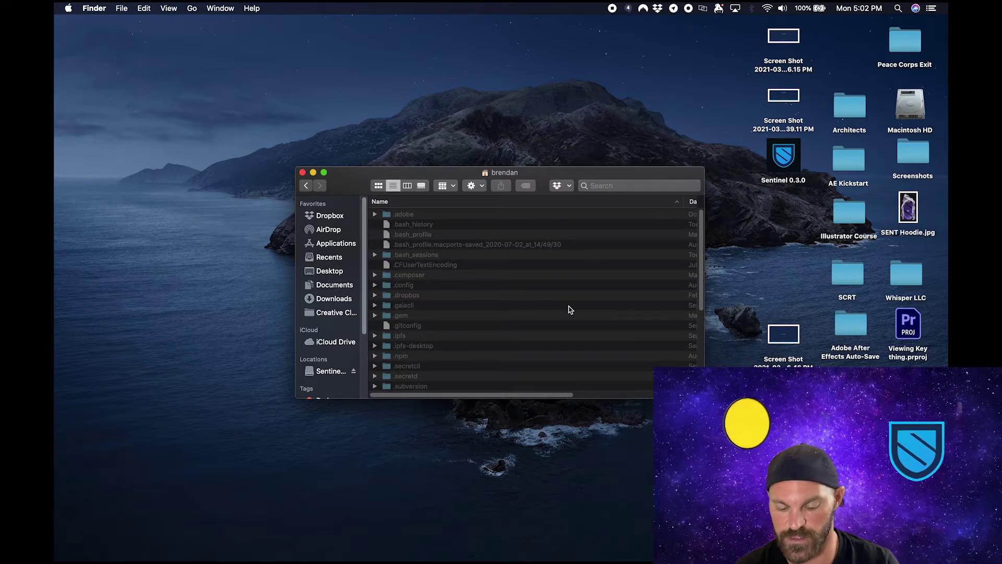
scroll(486, 310, "down", 3)
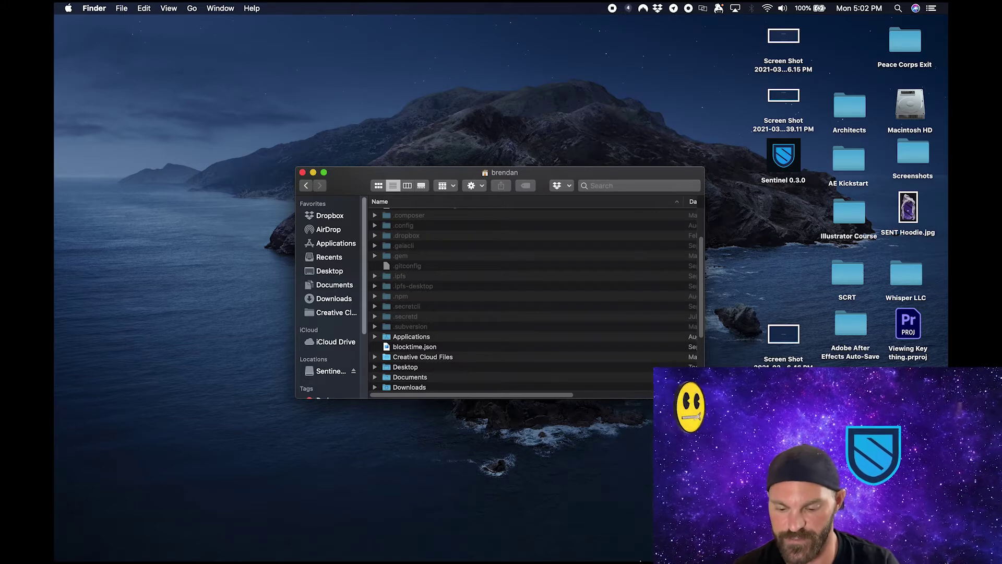
Step: Launch the newly installed Sentinel from the Applications folder and allow the downloaded app to open
mouse_move(624, 557)
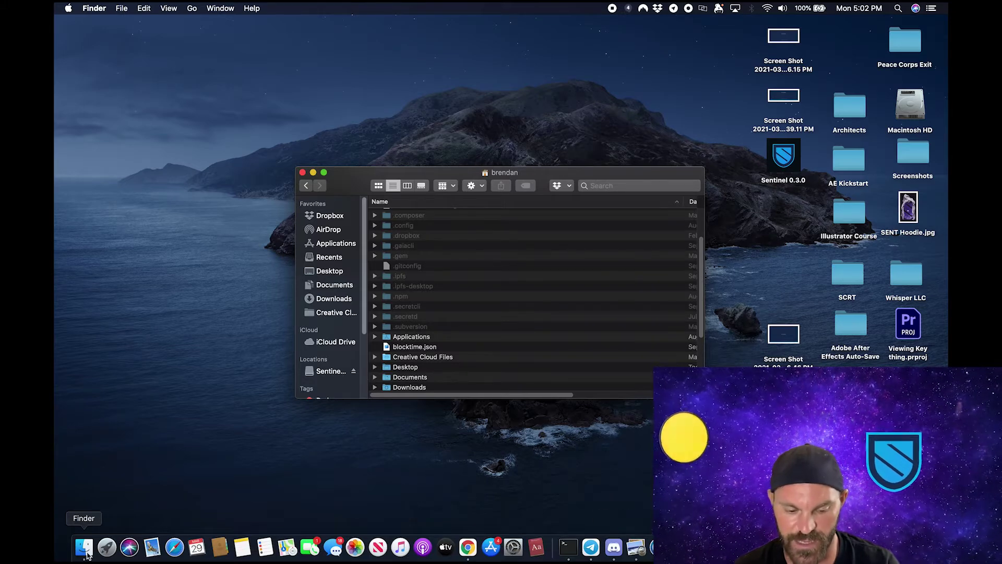
left_click(329, 245)
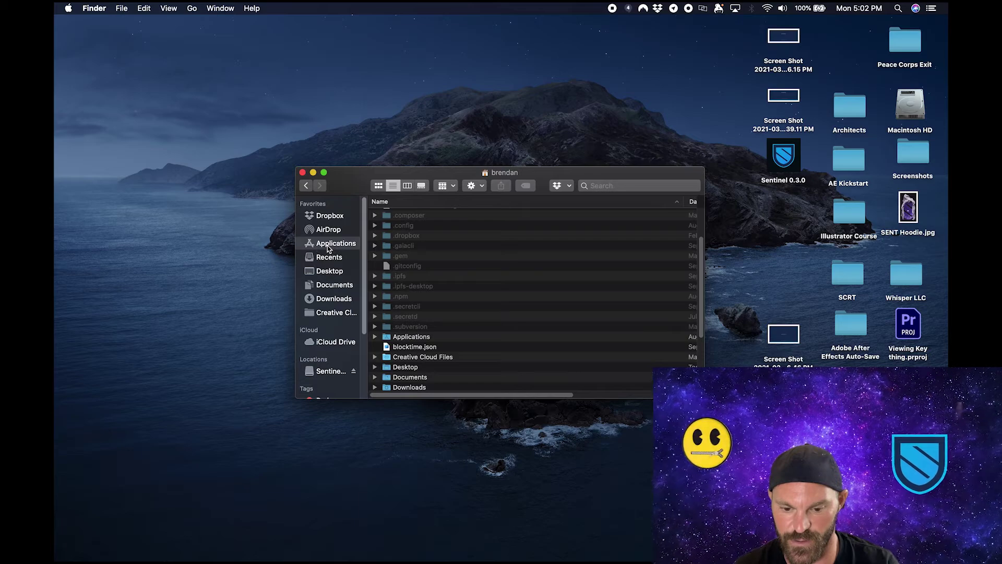
scroll(428, 303, "down", 5)
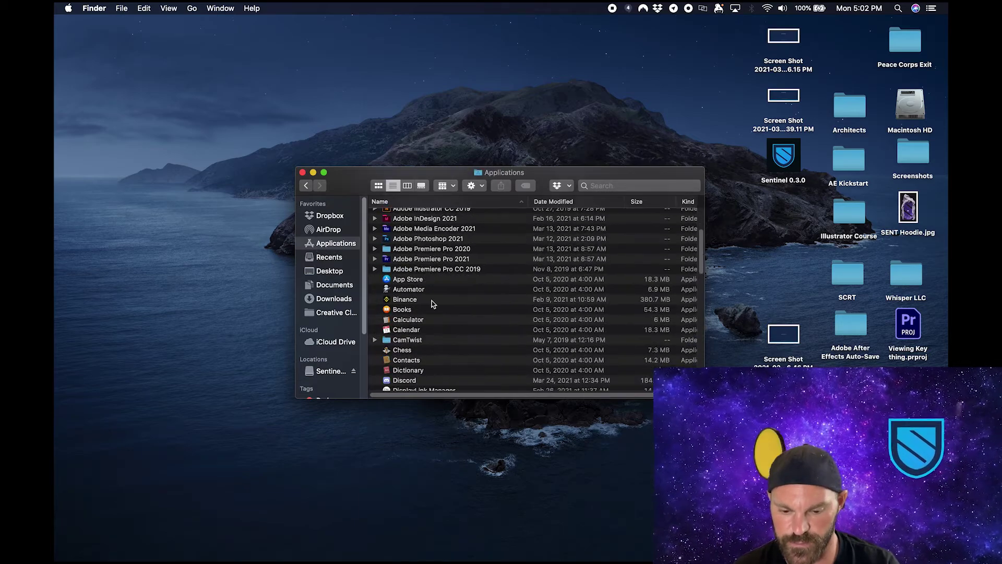
scroll(455, 312, "up", 5)
scroll(456, 312, "down", 10)
scroll(424, 327, "down", 5)
scroll(425, 329, "down", 5)
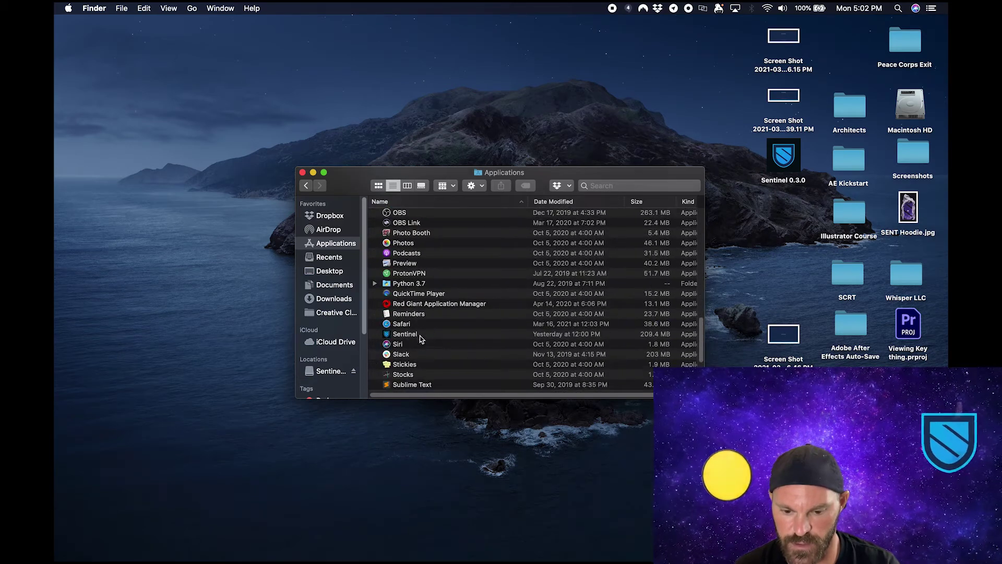
left_click(411, 335)
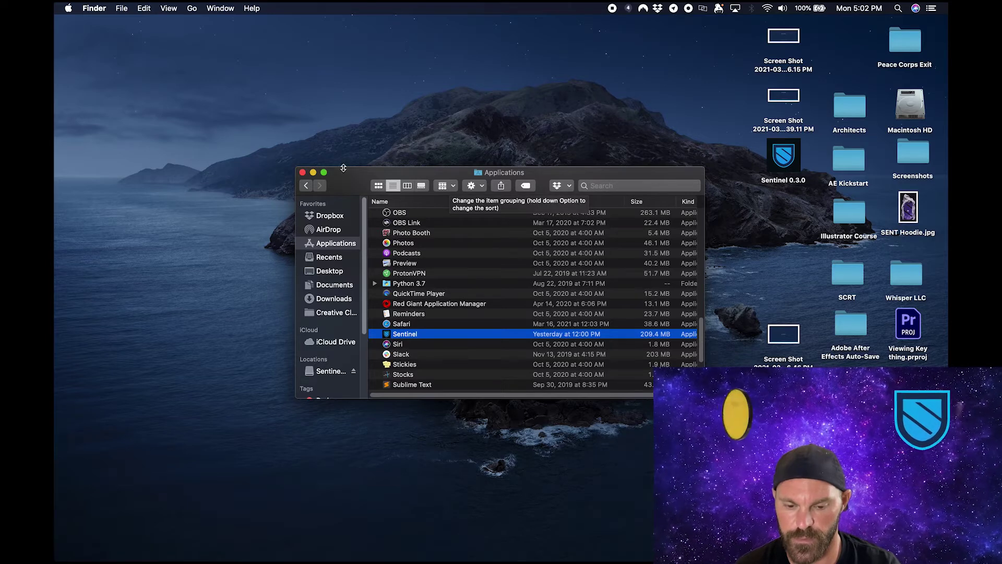
key("super+o")
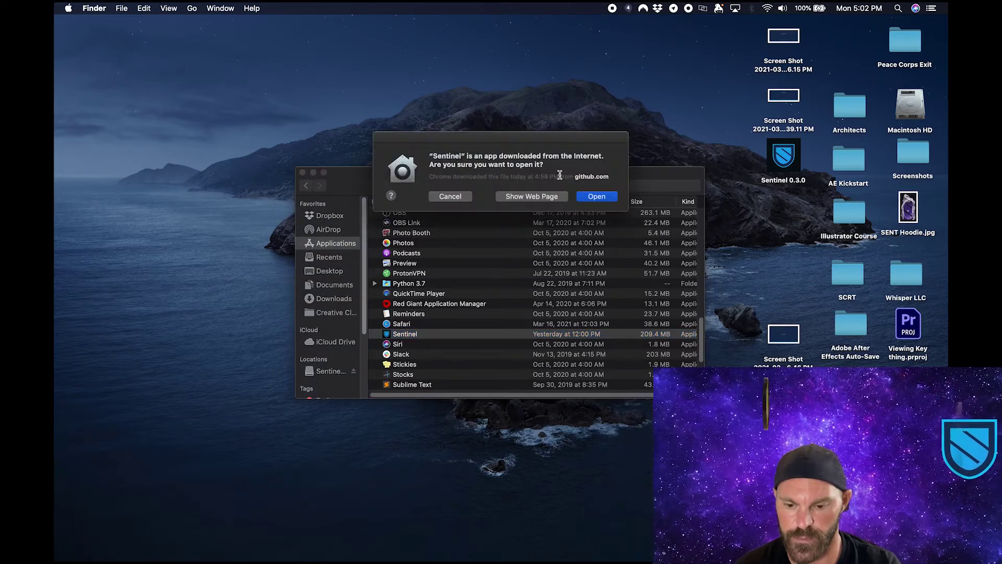
left_click(591, 196)
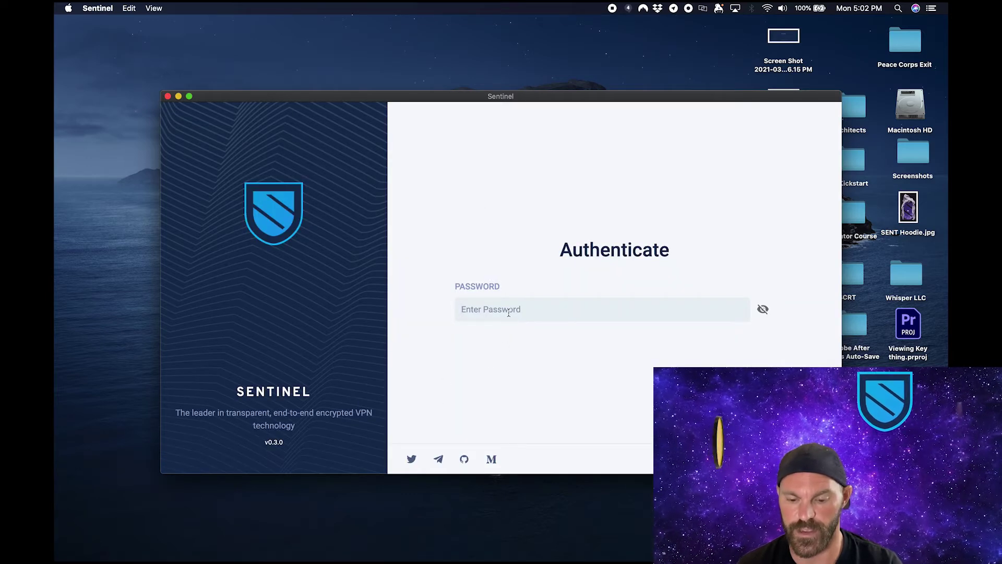
Step: Start entering the password on Sentinel's Authenticate screen, clear it and close the Sentinel window
type("p")
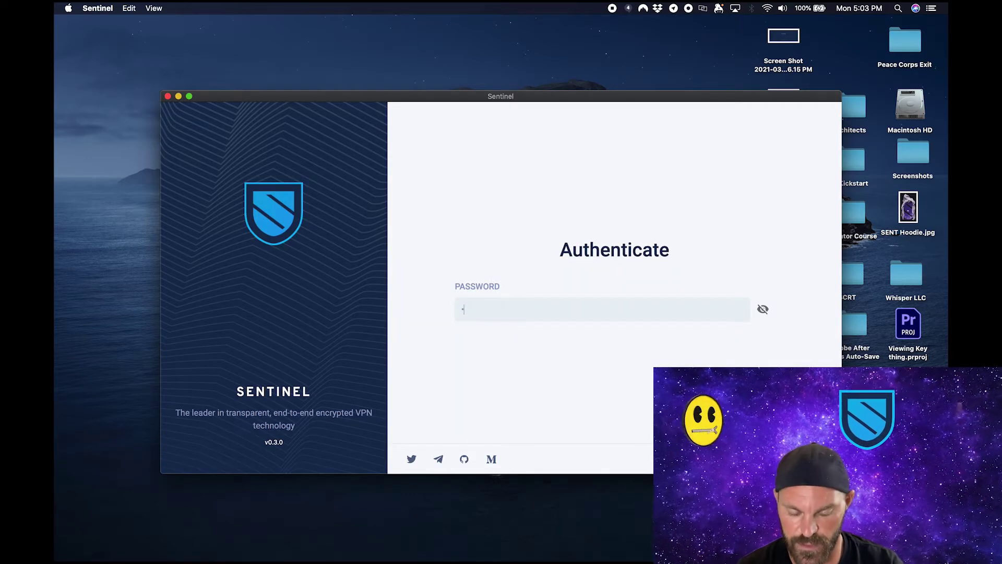
key("BackSpace")
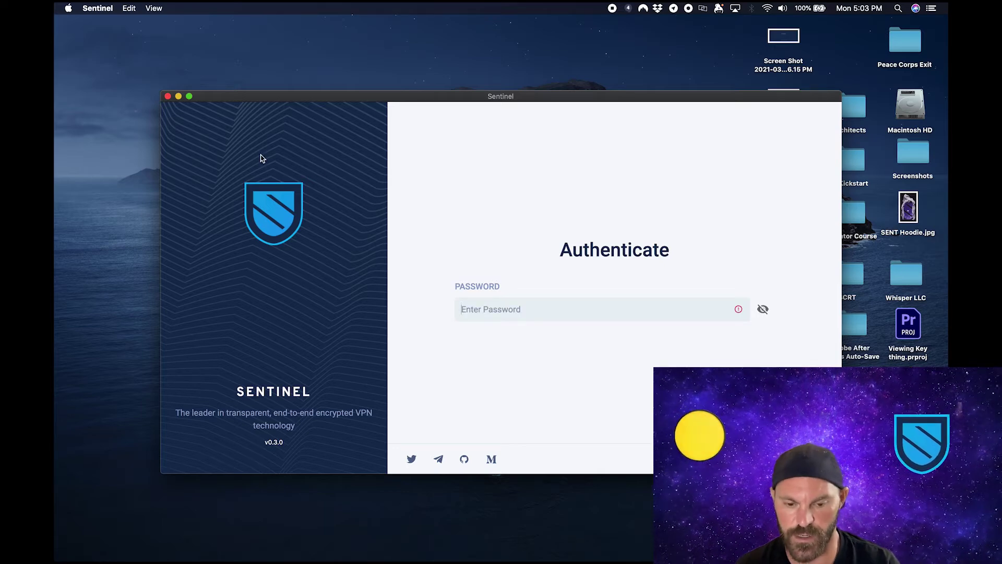
left_click(168, 97)
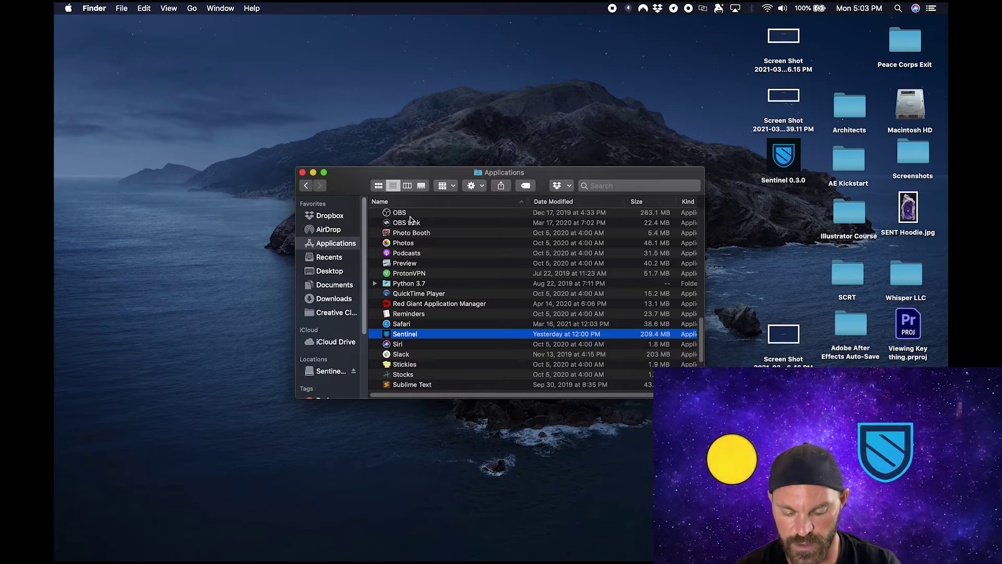
Step: Go to the home folder, reveal its hidden items and open the client folder inside .sentinel
key("super+shift+h")
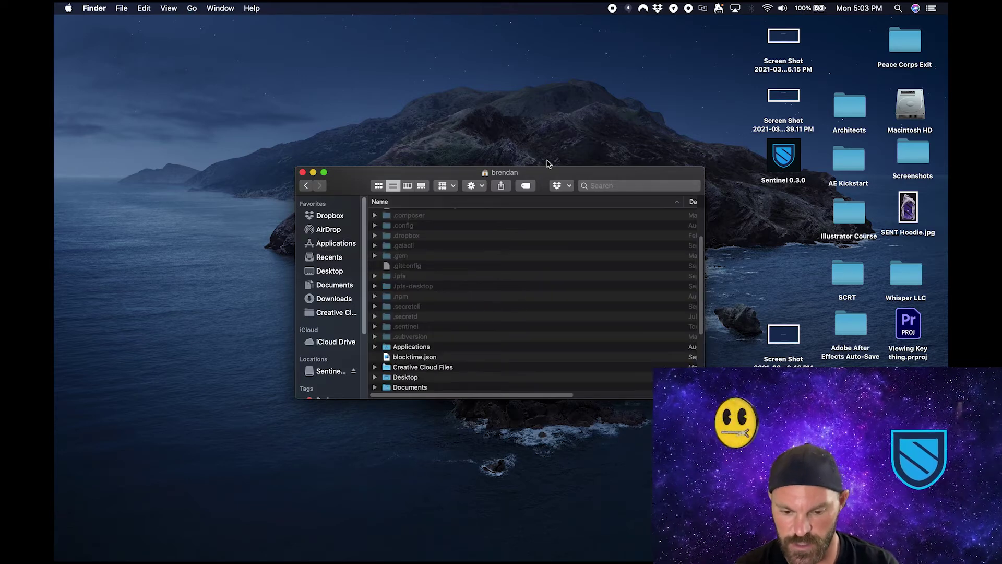
key("super+shift+period")
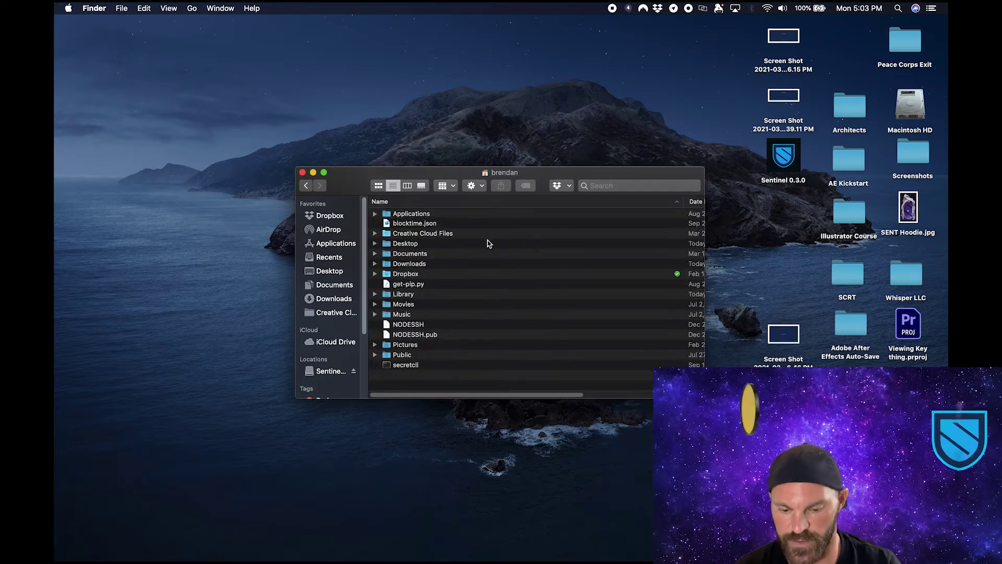
key("super+shift+period")
key("super+shift+period")
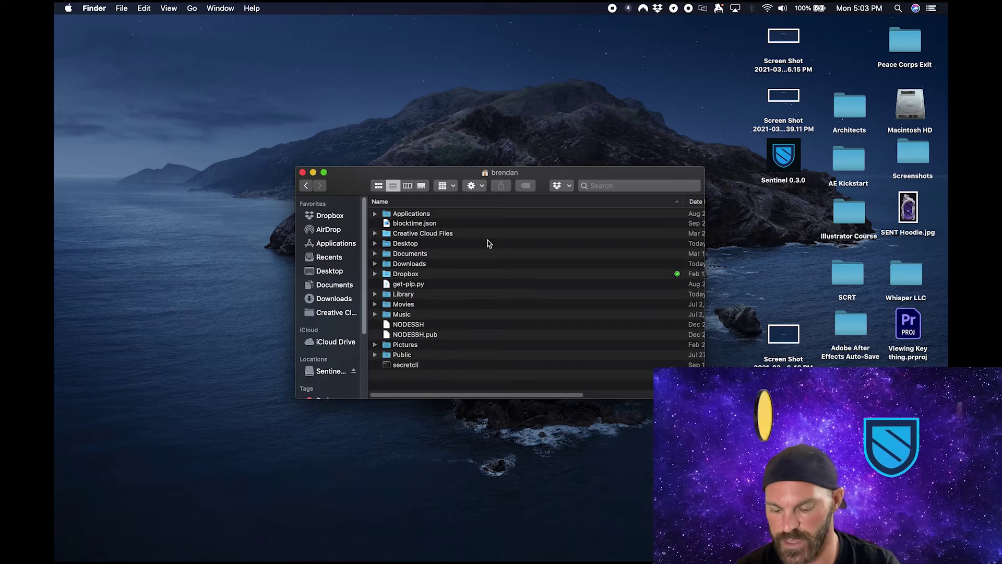
key("super+shift+period")
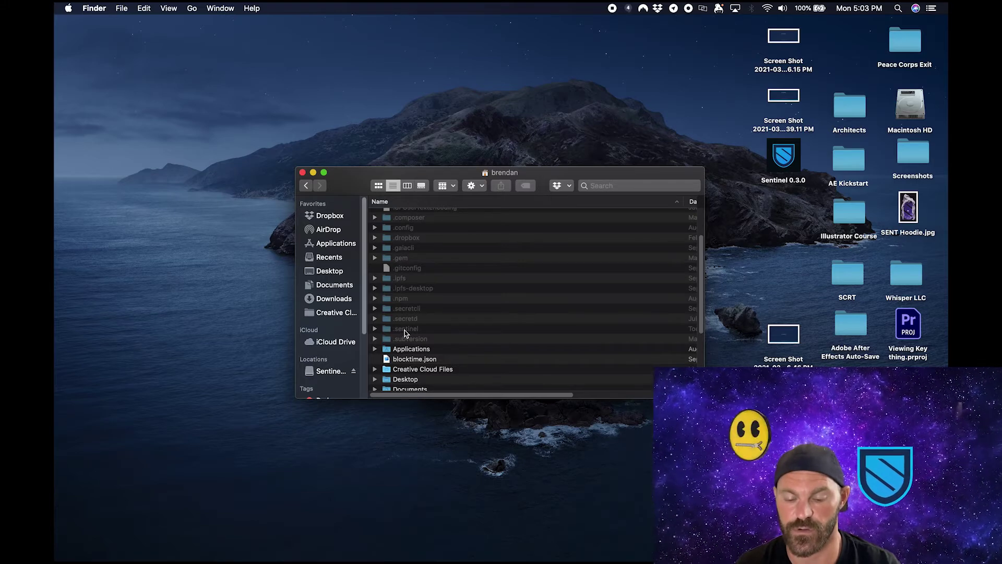
double_click(406, 329)
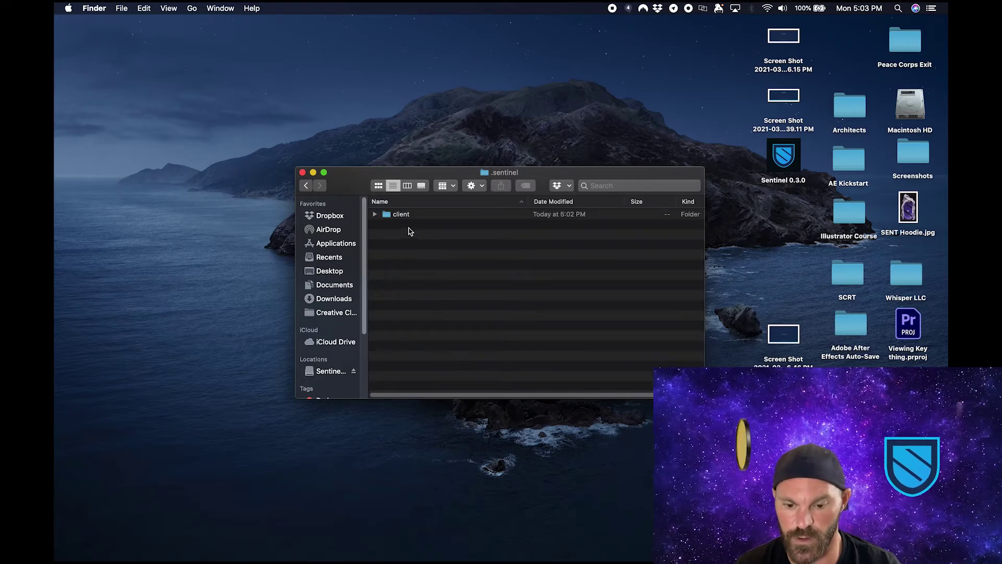
double_click(408, 216)
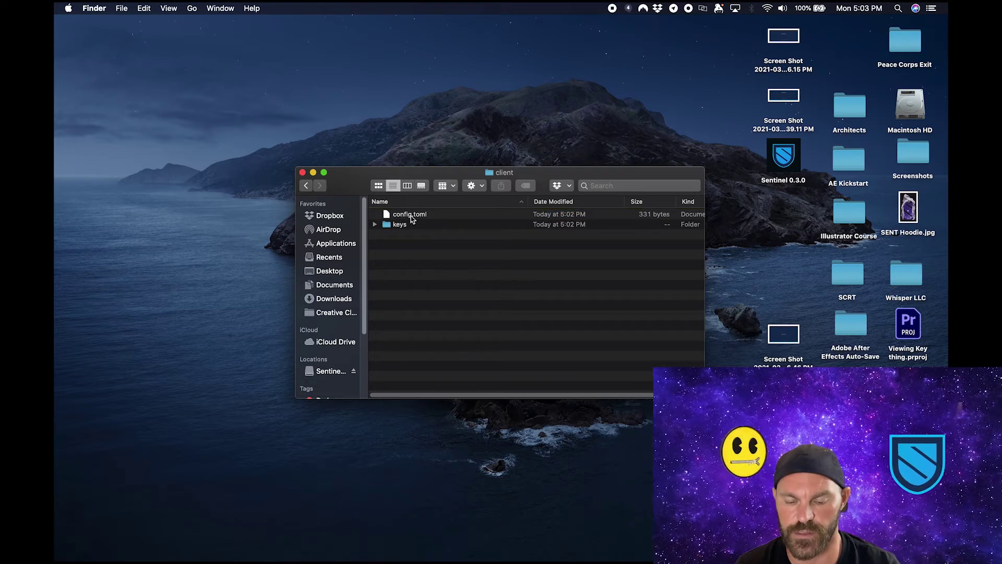
Step: Open config.toml from the client folder, searching for "text" and choosing TextEdit as its application
double_click(418, 219)
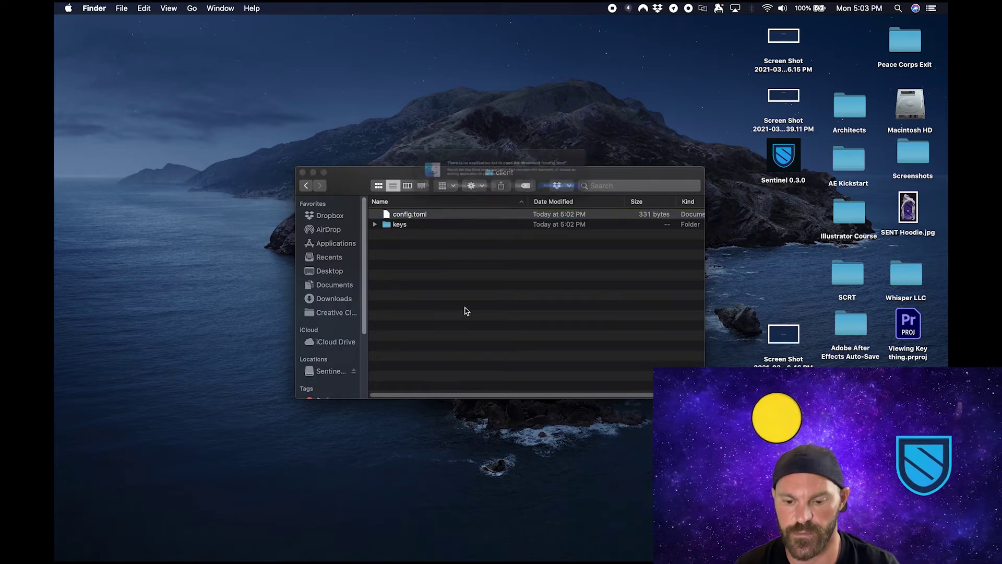
left_click(452, 198)
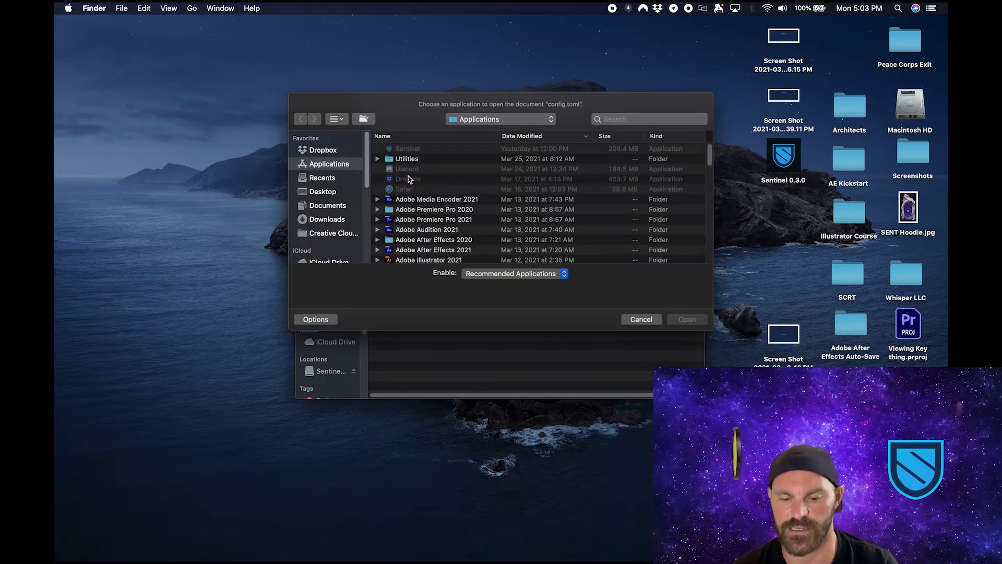
left_click(623, 120)
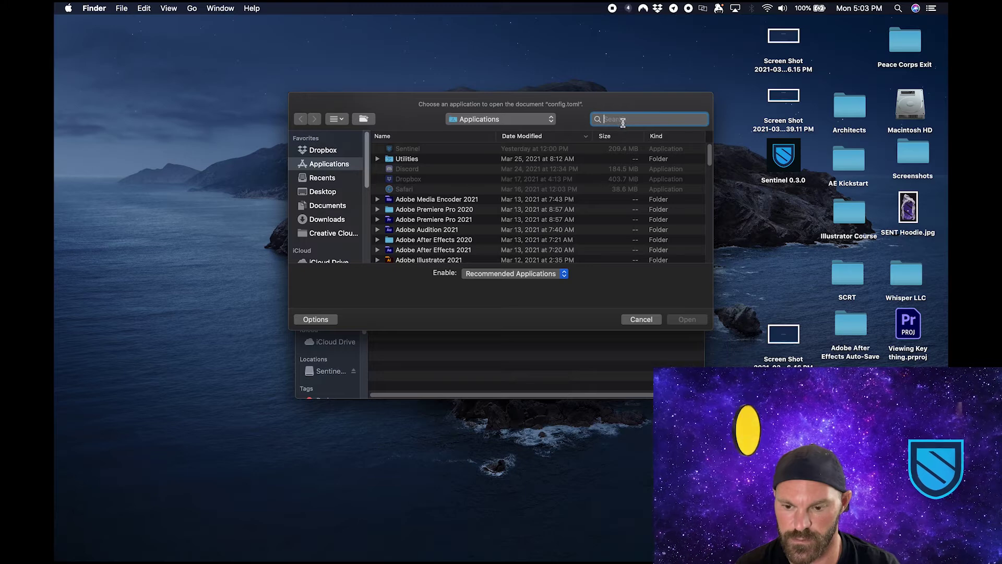
type("text")
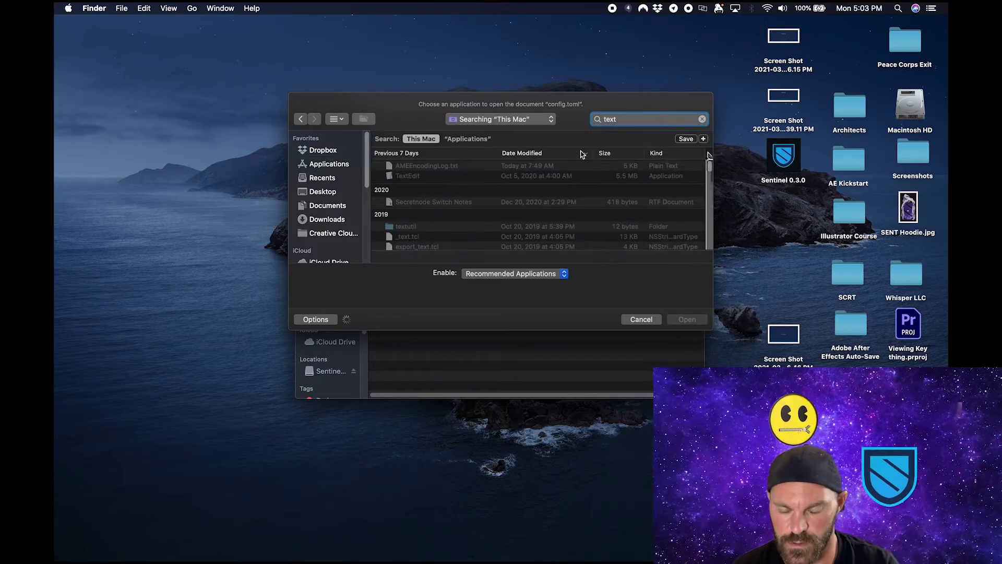
left_click(414, 176)
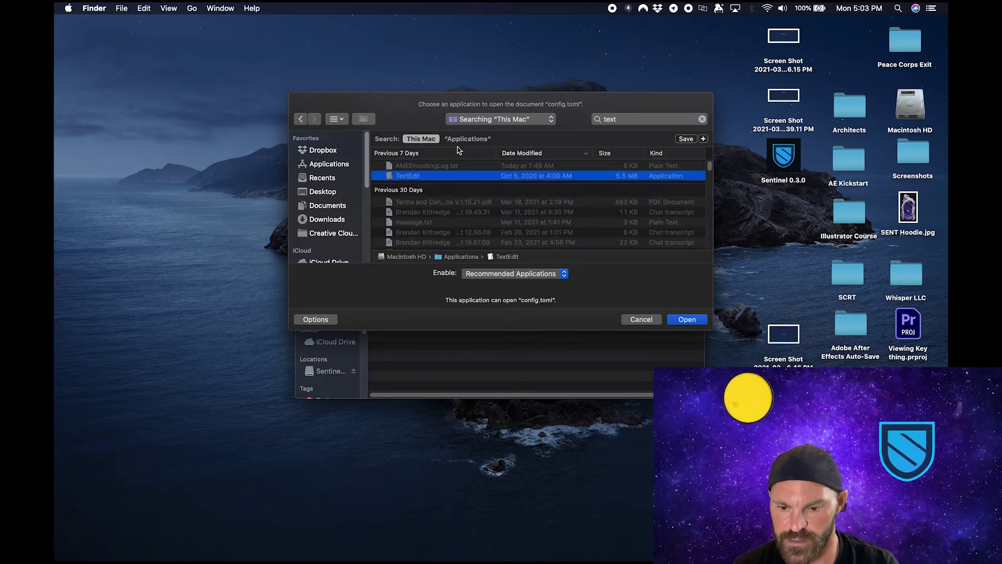
left_click(687, 320)
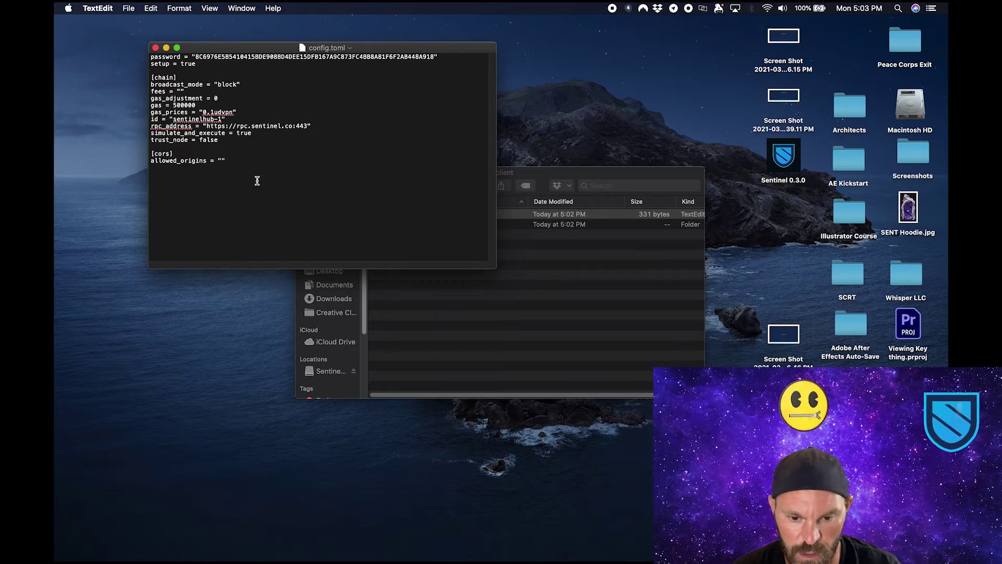
left_click_drag(320, 126, 207, 127)
left_click(304, 127)
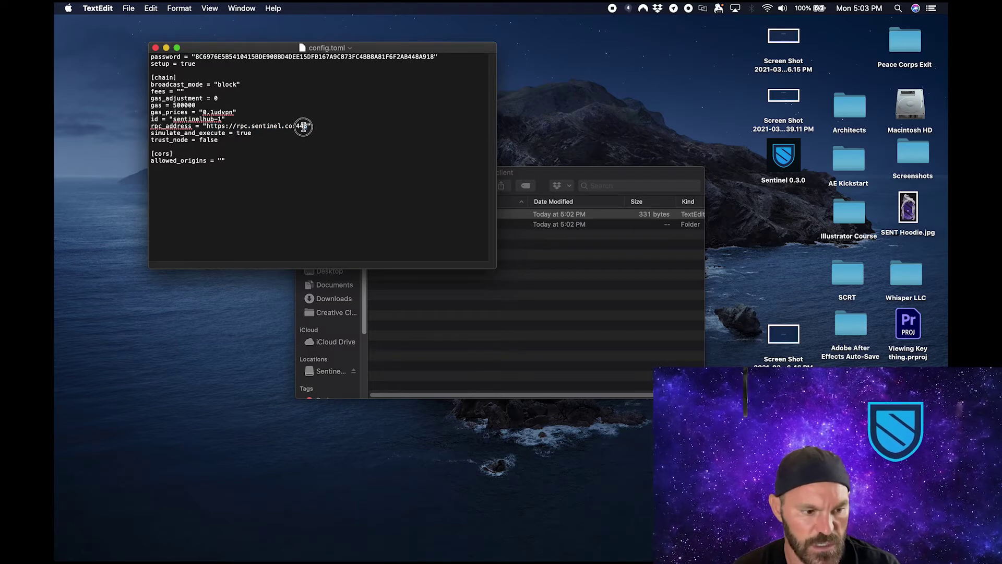
left_click_drag(312, 127, 207, 126)
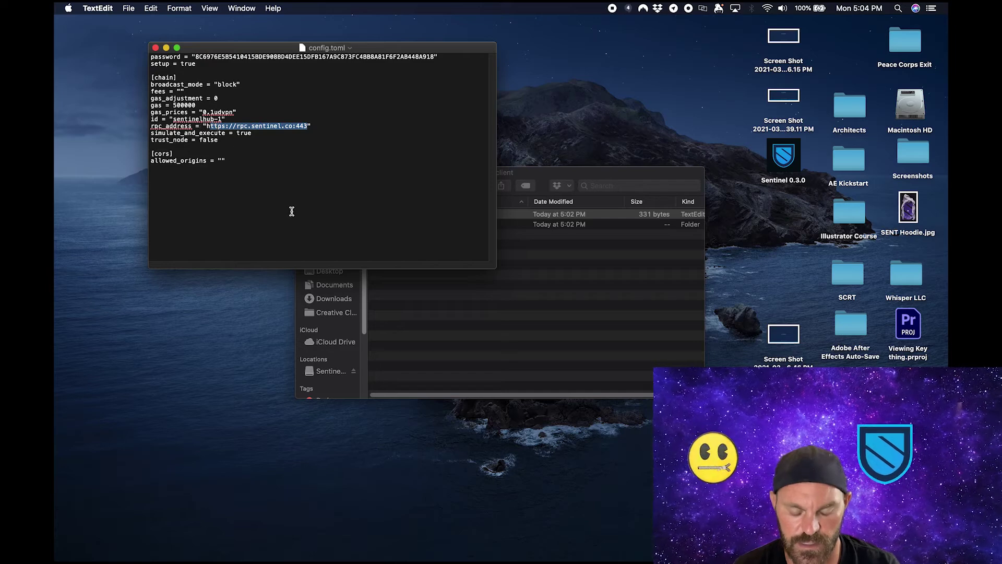
left_click(302, 129)
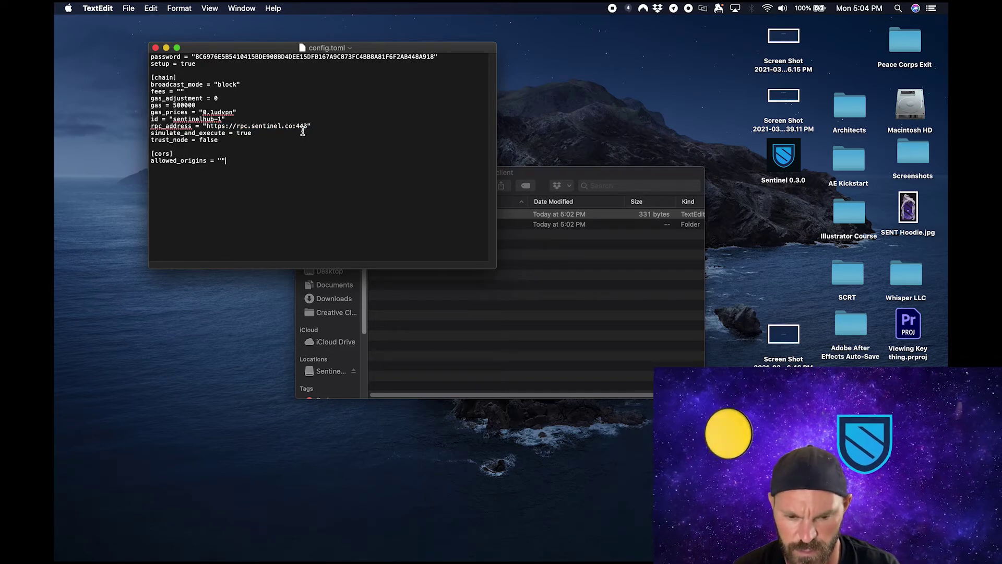
left_click_drag(309, 127, 207, 126)
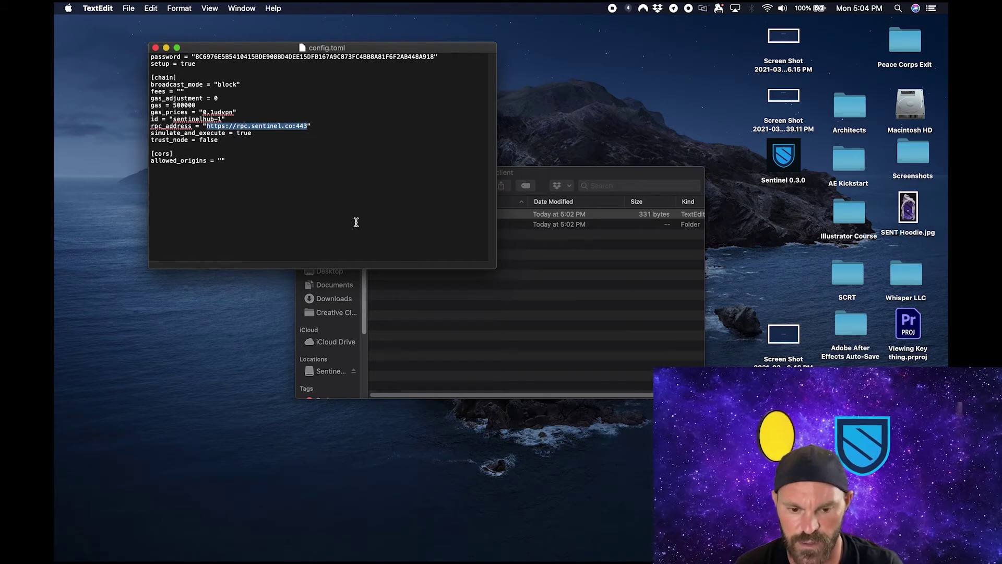
type("http://144.126.240.160:26657")
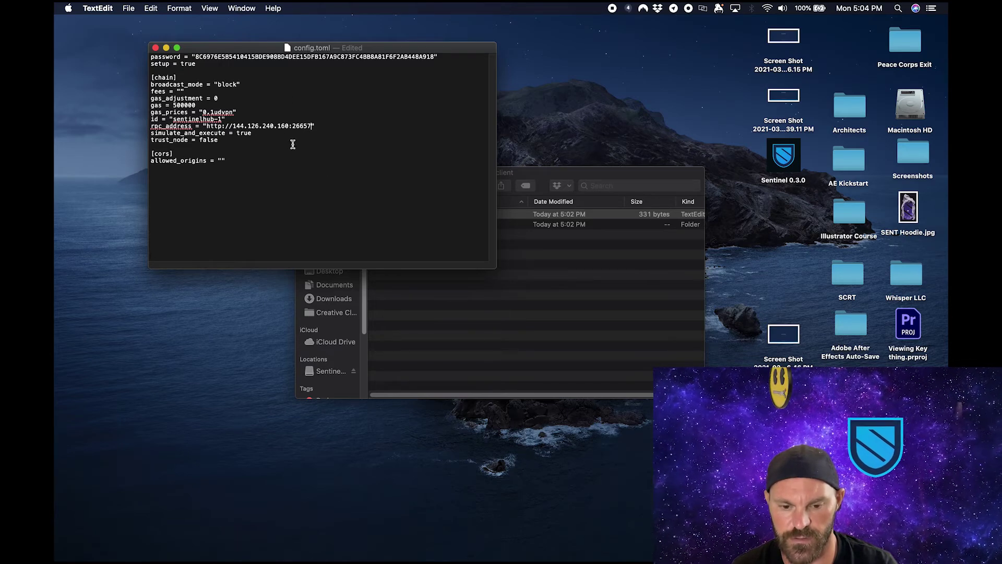
left_click(156, 48)
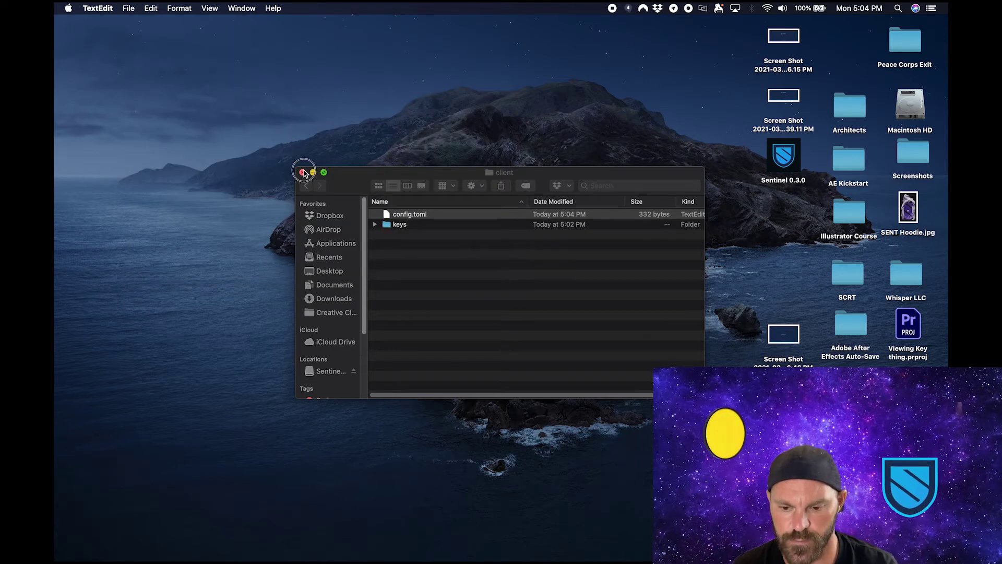
Step: Close the client folder window, search the Mac for "sentinel" and launch Sentinel from Applications
left_click(303, 173)
key("super+space")
type("sentinel")
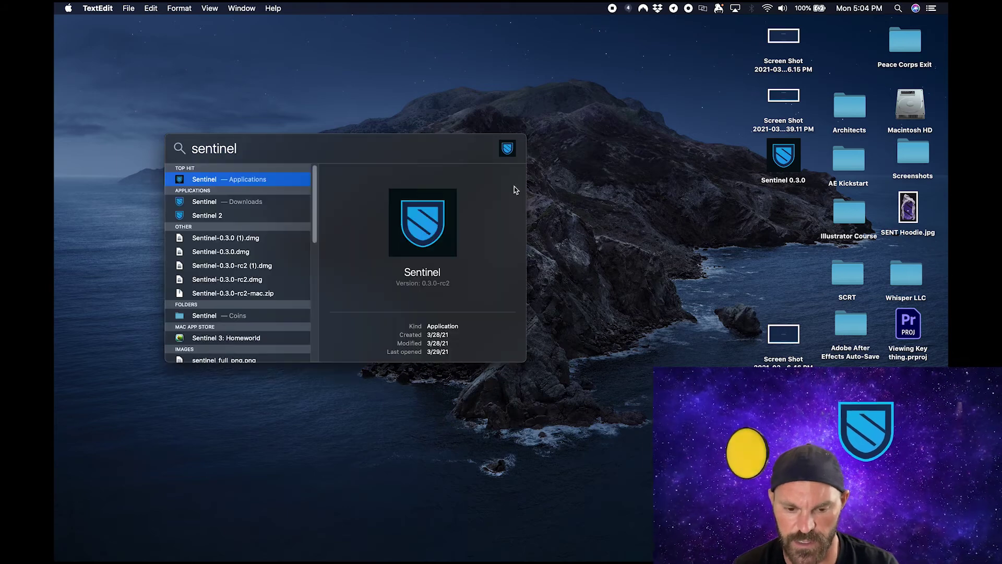
left_click(256, 179)
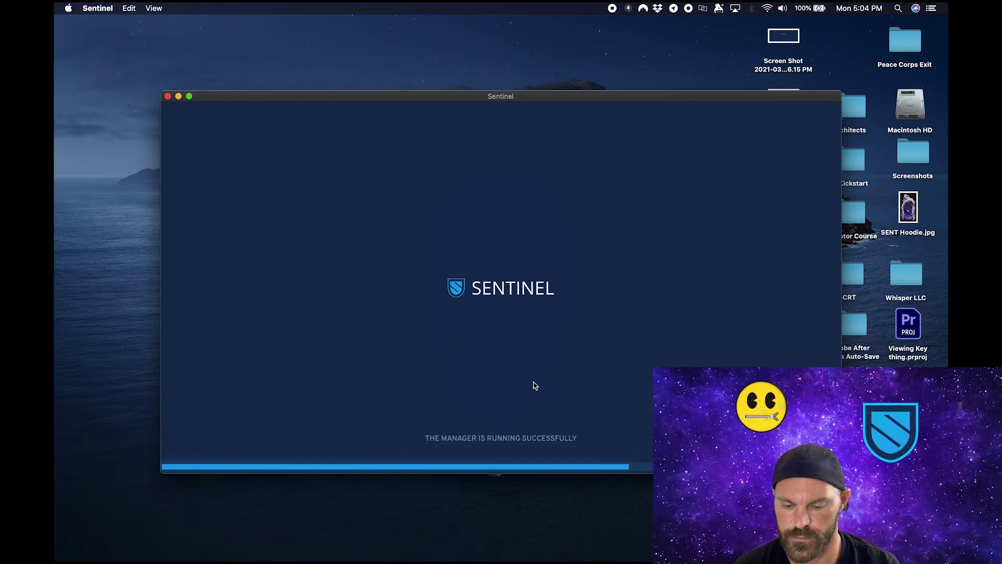
Step: Enter the password on Sentinel's Authenticate screen, submit it and place the cursor in the Create Account form's Mnemonic field
left_click(506, 308)
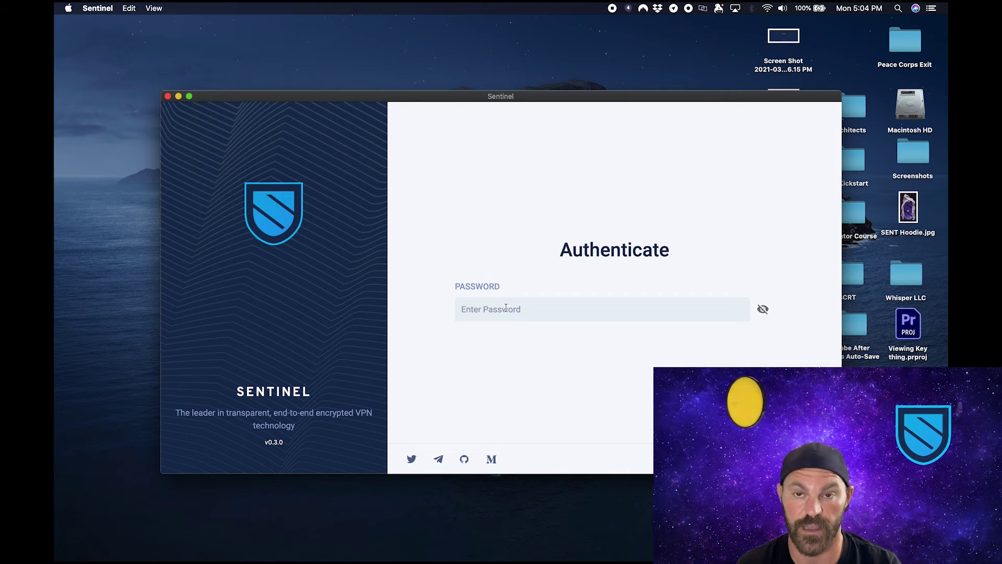
type("a")
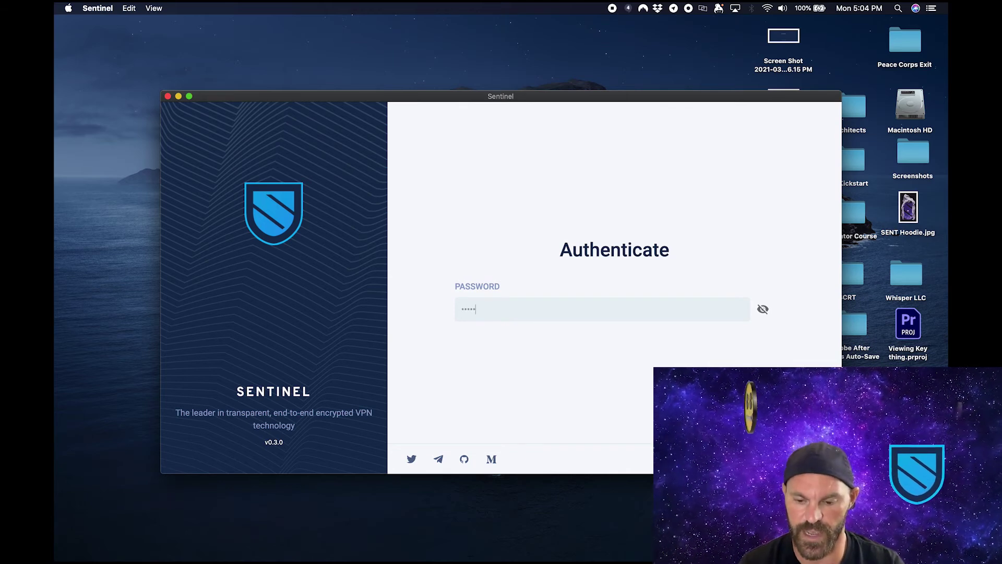
key("Return")
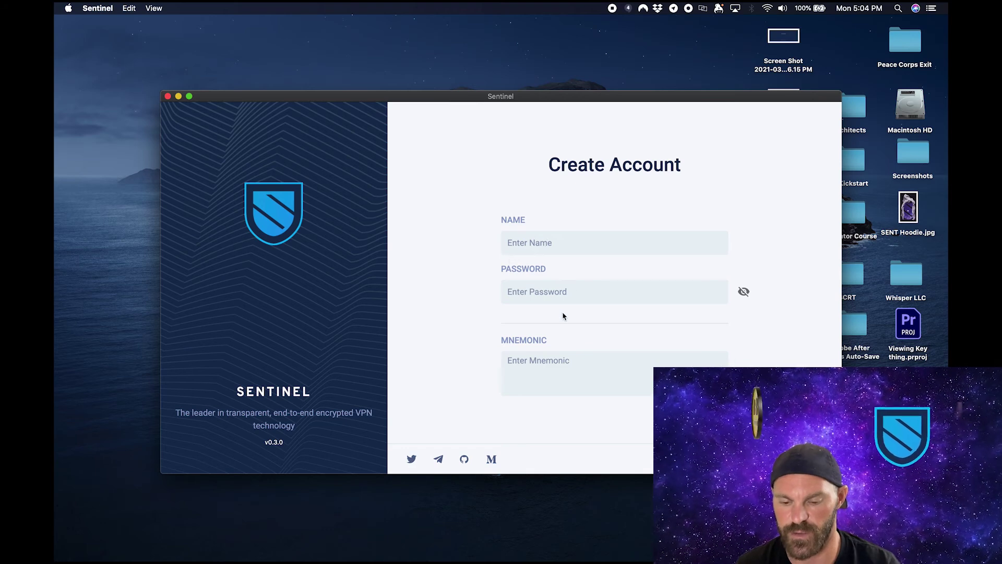
left_click(567, 378)
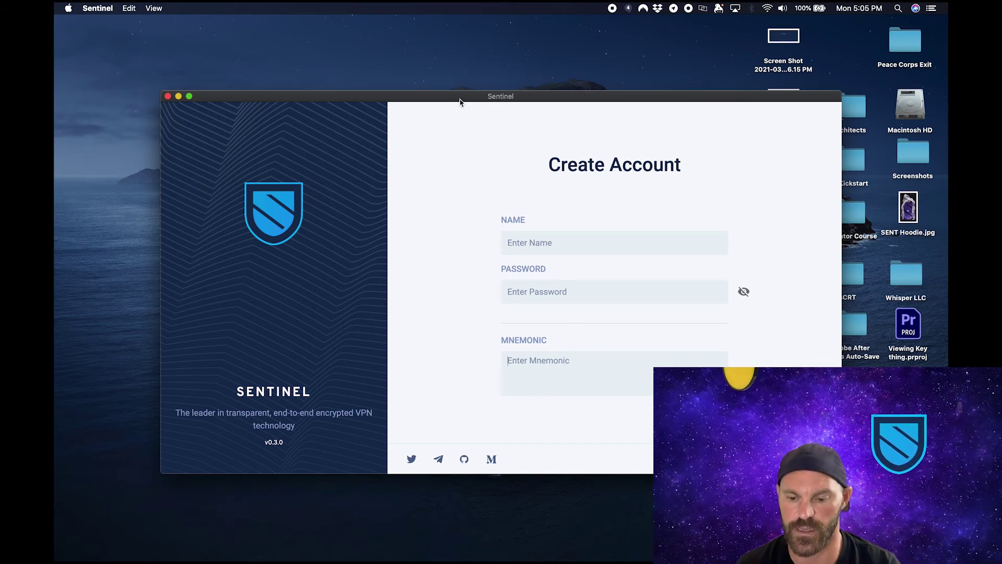
left_click_drag(462, 99, 441, 95)
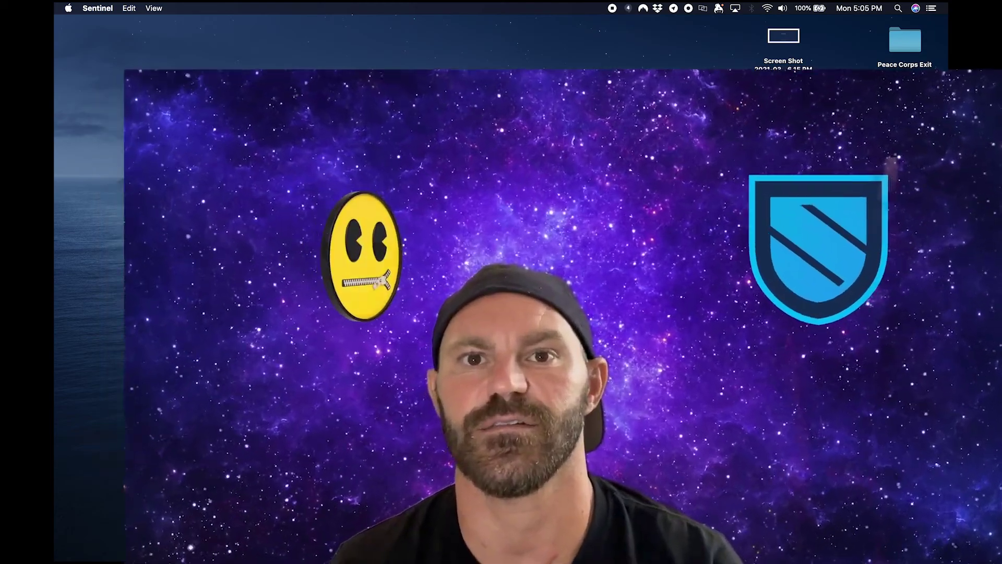